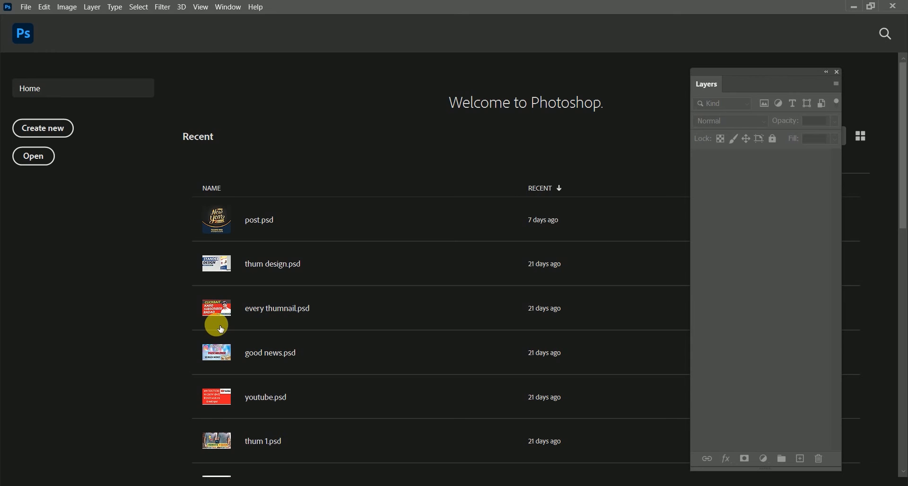
Create a 4.5 x 4.5 in CMYK document at 300 ppi and place the noodle bowl photo in it as an embedded image
left_click(40, 128)
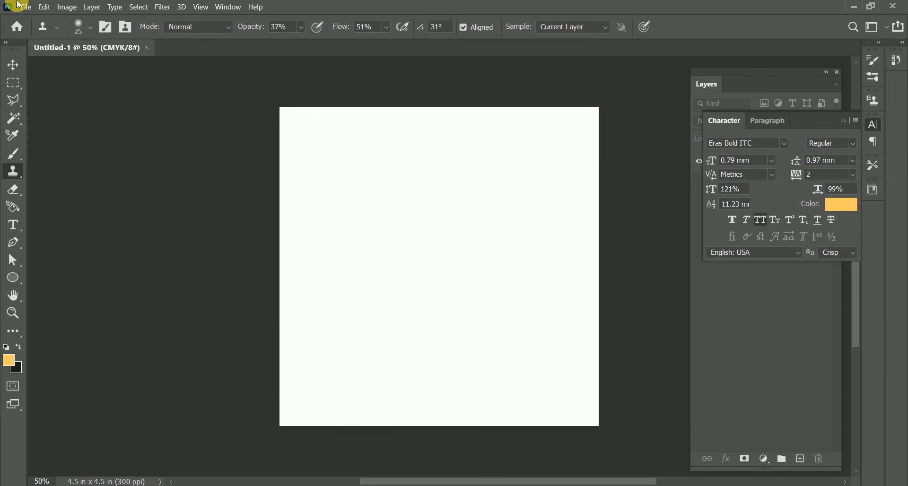
left_click(15, 63)
left_click(26, 6)
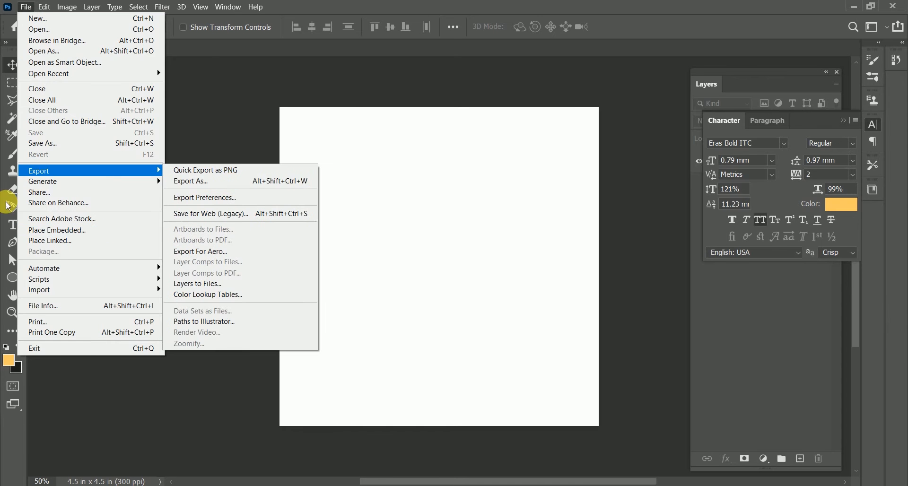
left_click(124, 230)
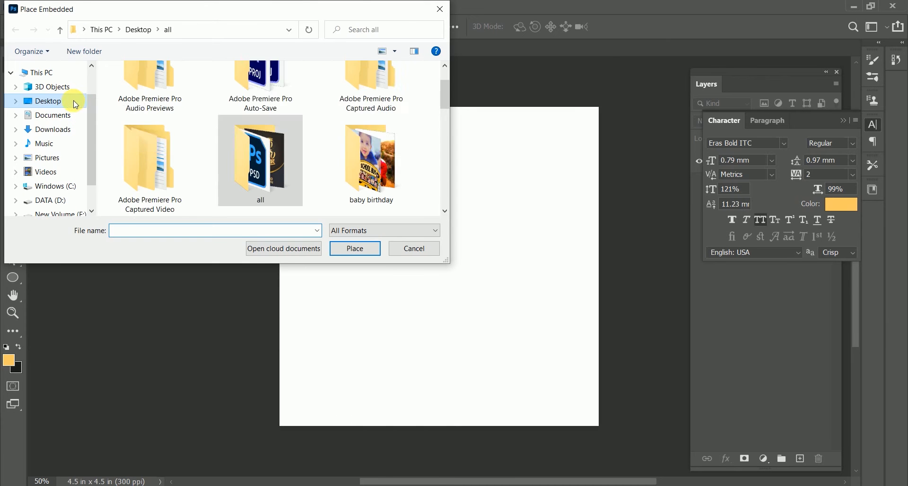
scroll(385, 158, "down", 5)
double_click(385, 159)
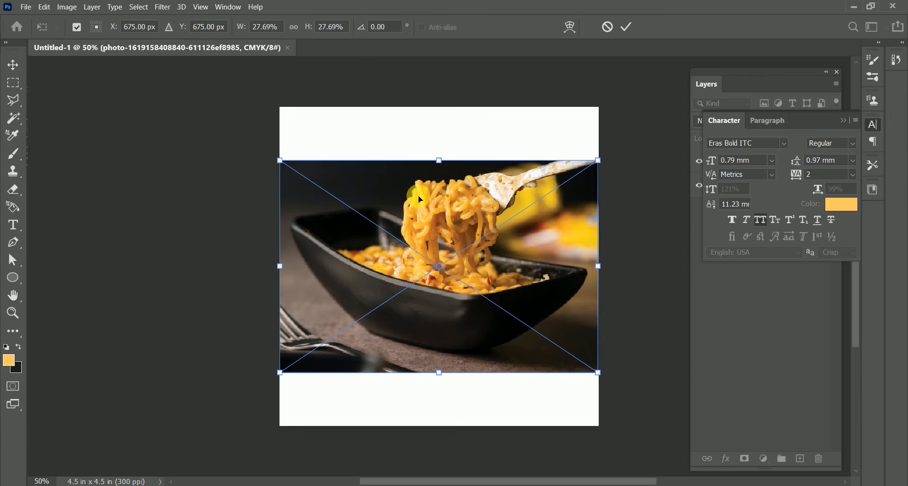
key("Return")
Collapse the Character panel out of the way and move the noodle photo down to the canvas's bottom edge
left_click_drag(803, 118, 800, 66)
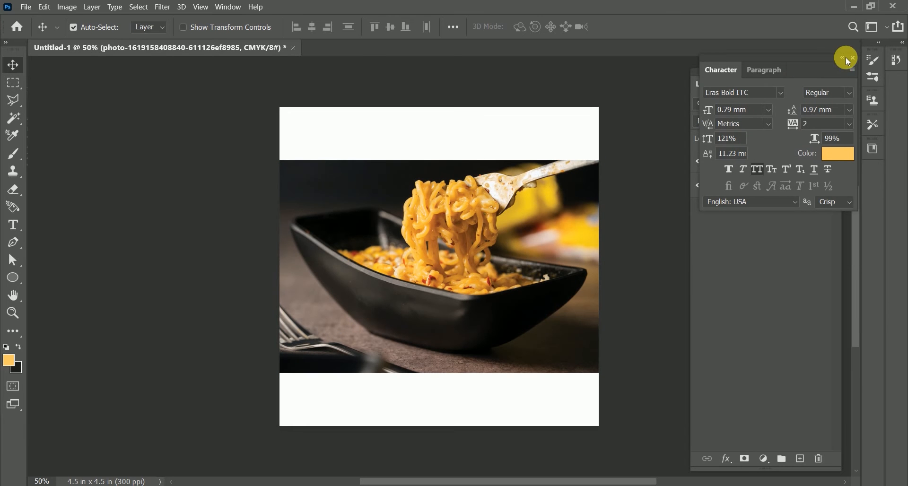
left_click(842, 57)
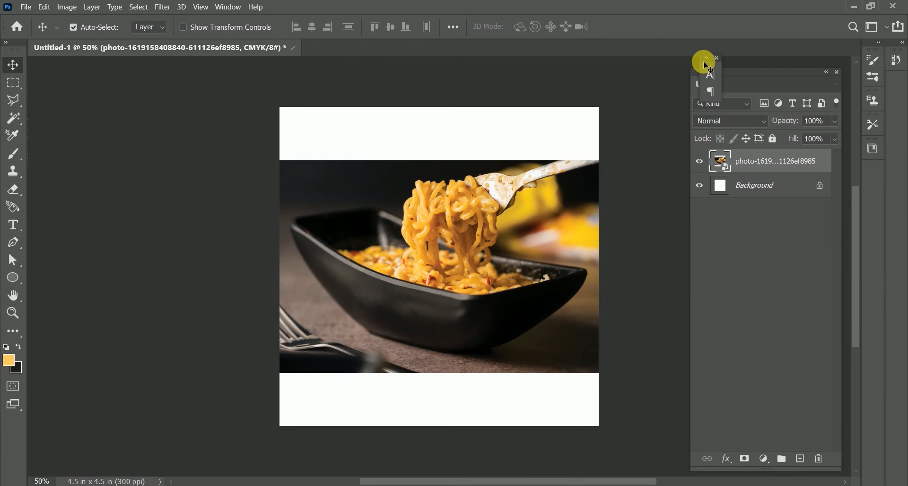
left_click_drag(387, 279, 387, 343)
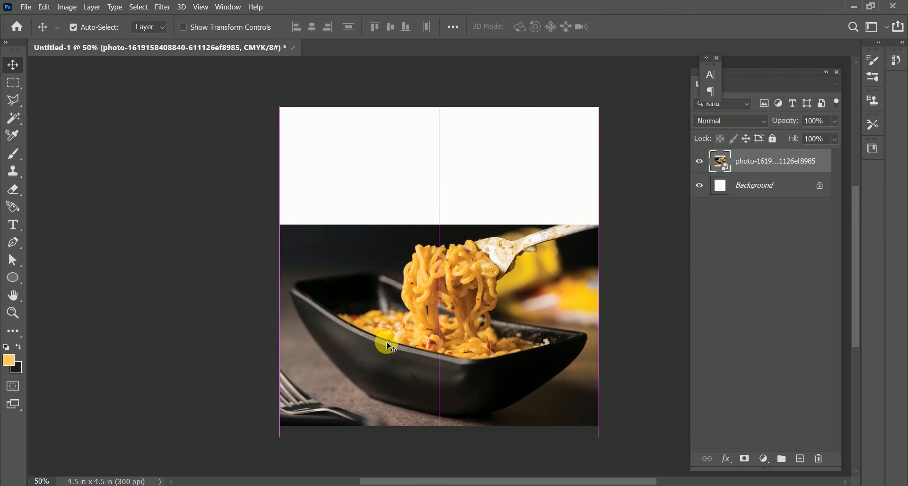
Add a Solid Color fill layer above the Background, using the orange-yellow #eab64b sampled from the noodles
left_click(771, 191)
left_click(765, 459)
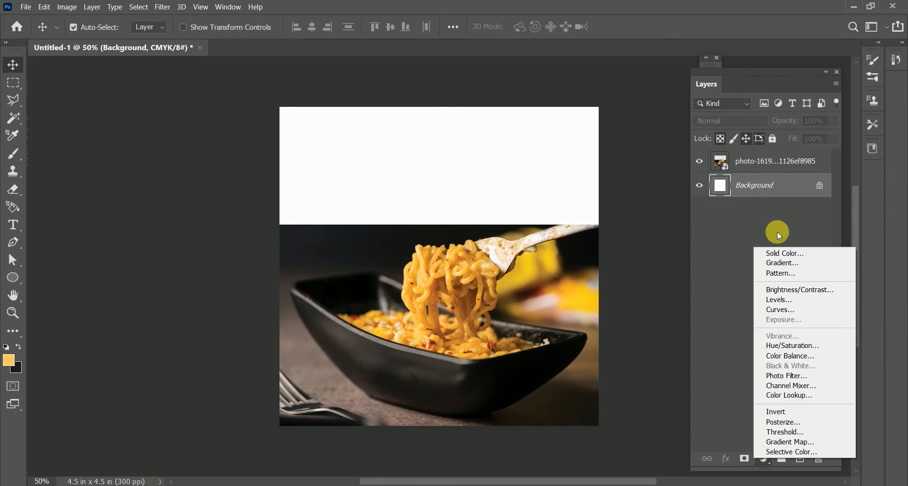
left_click(777, 255)
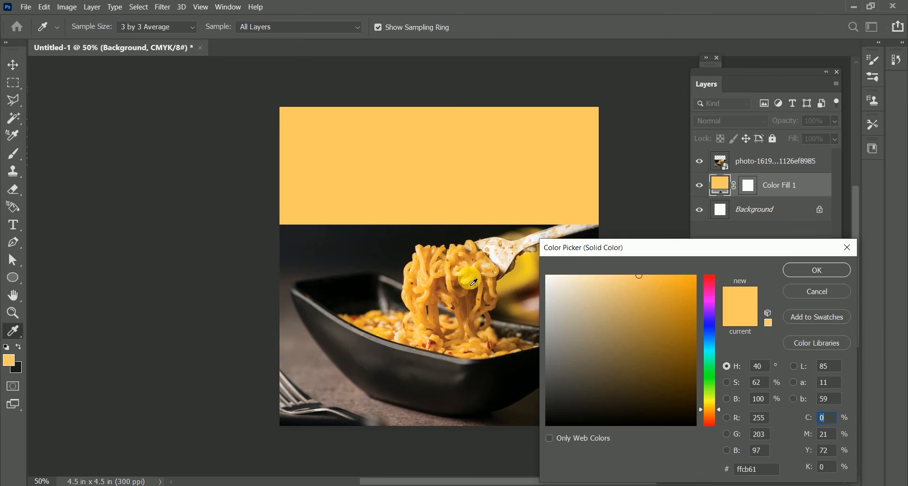
left_click(473, 280)
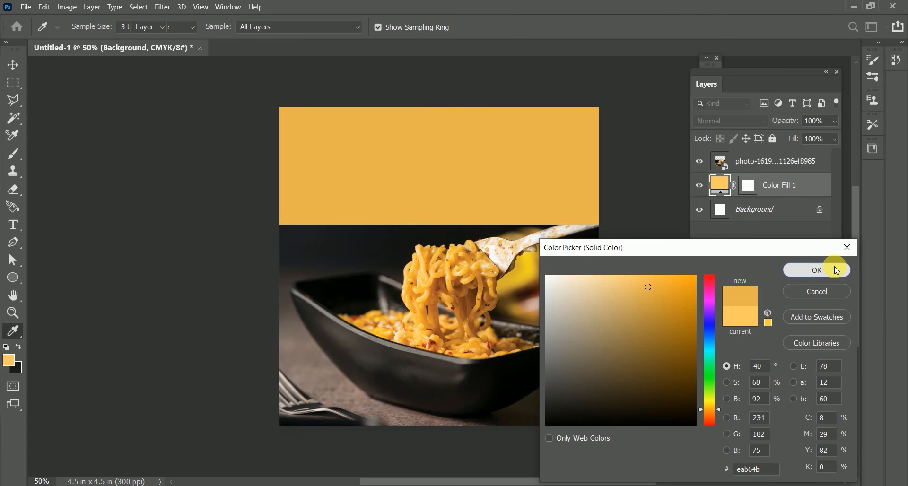
left_click(837, 271)
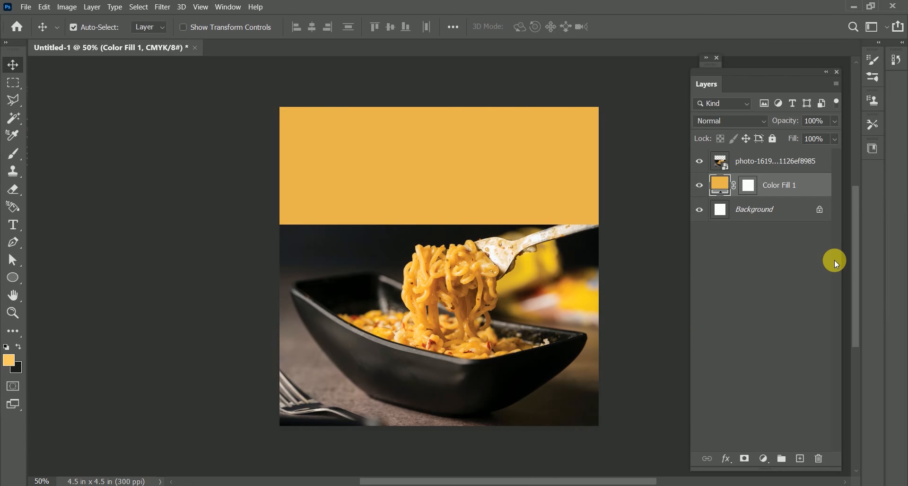
Add a layer mask to the noodle photo layer and enlarge the Brush to 700 px for painting in black
left_click(755, 161)
left_click(745, 459)
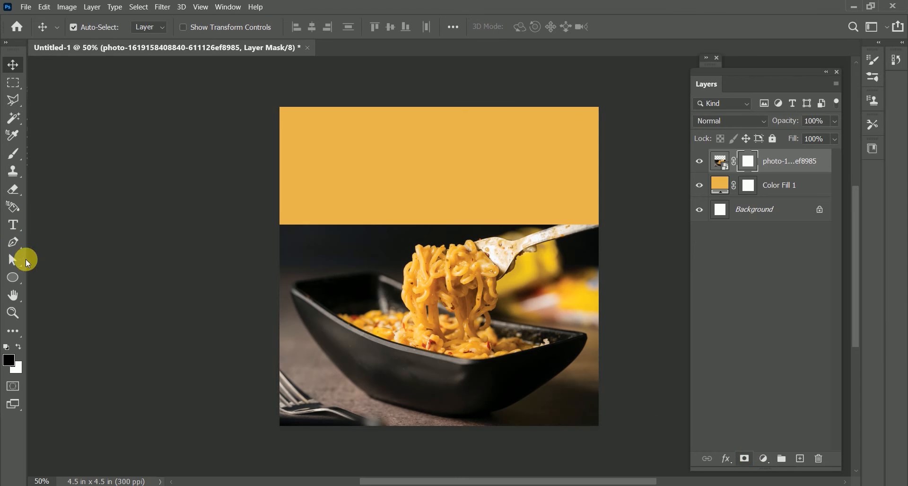
left_click(16, 158)
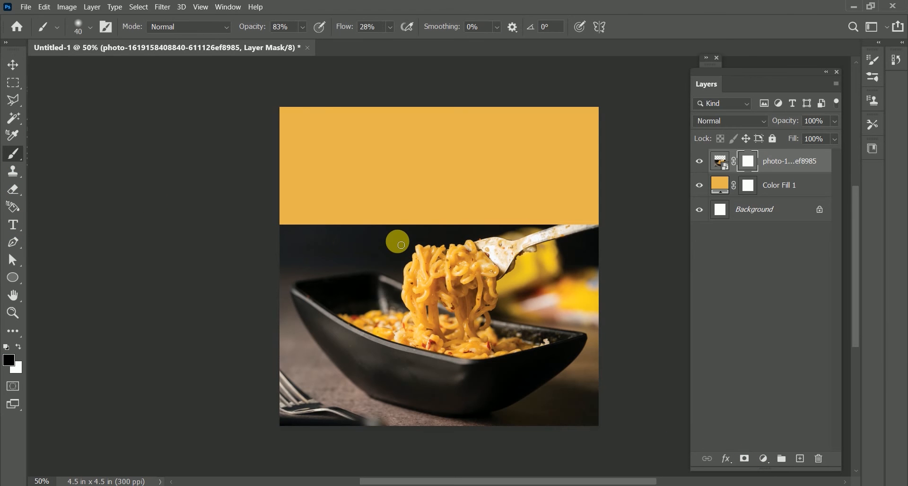
key("bracketright")
key("bracketright")
key("bracketright")
key("bracketright")
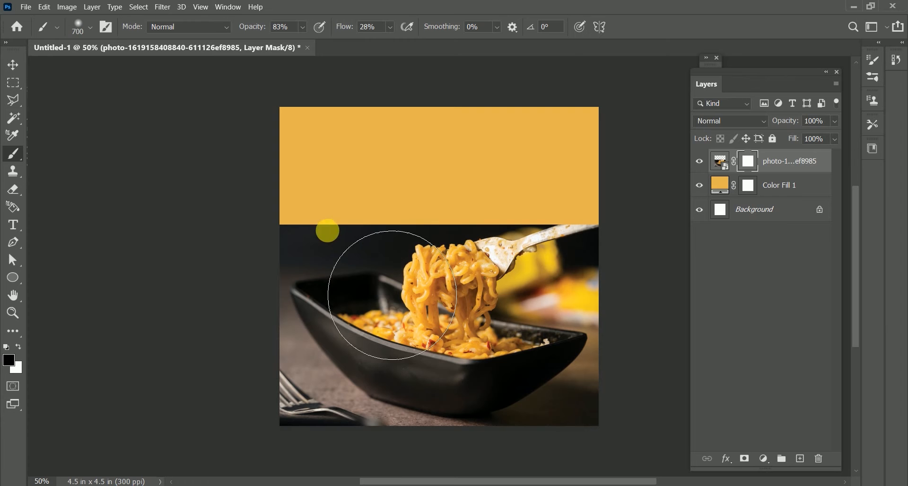
Softly paint black on the mask near the photo's upper-left edge at 18% opacity, with flow at 10% and then 24%
left_click_drag(342, 31, 340, 31)
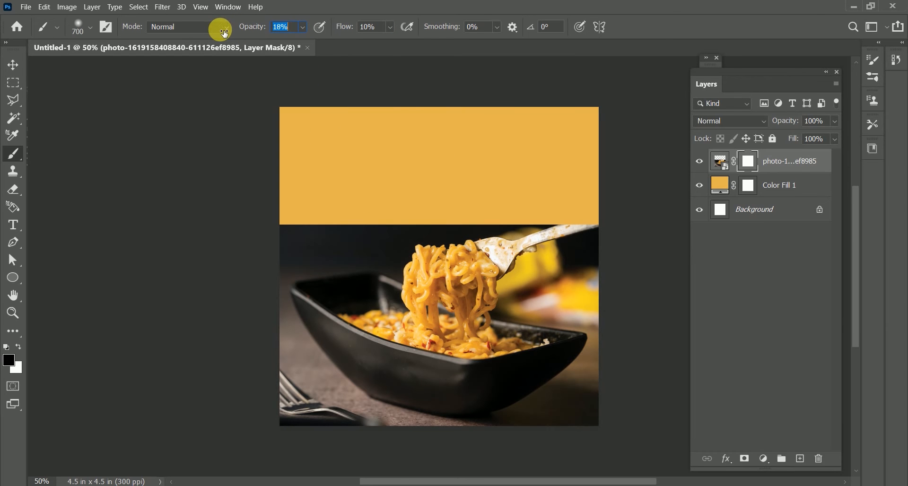
left_click(294, 242)
left_click_drag(294, 242, 347, 238)
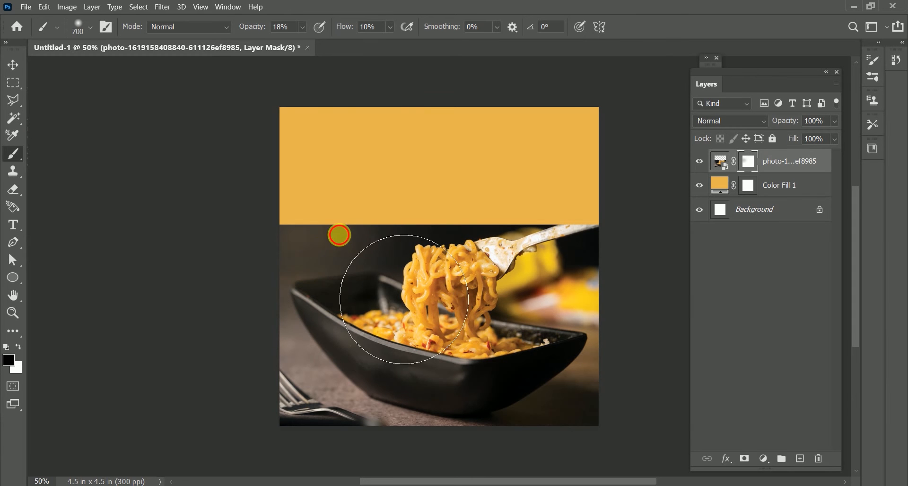
left_click_drag(348, 28, 353, 29)
left_click_drag(374, 251, 329, 249)
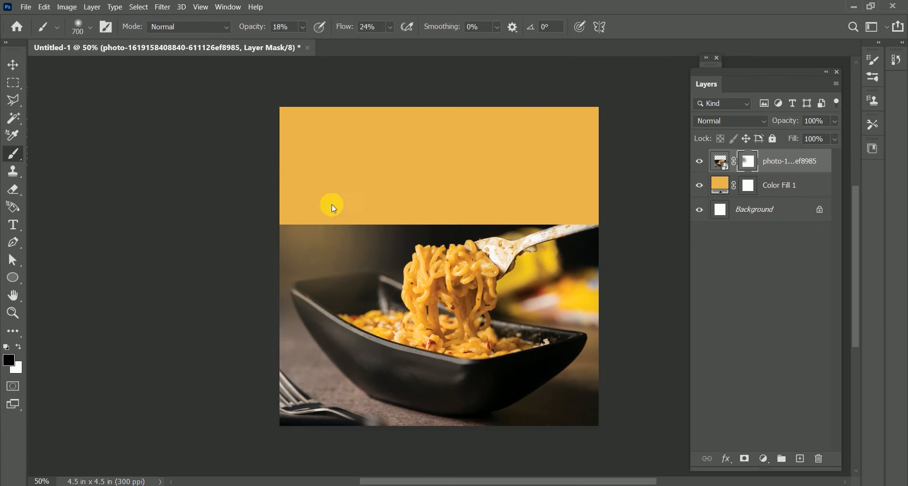
Fade the photo's whole upper edge into the orange background with a 400 px brush at 54% opacity and 61% flow
key("bracketleft")
key("bracketleft")
key("bracketleft")
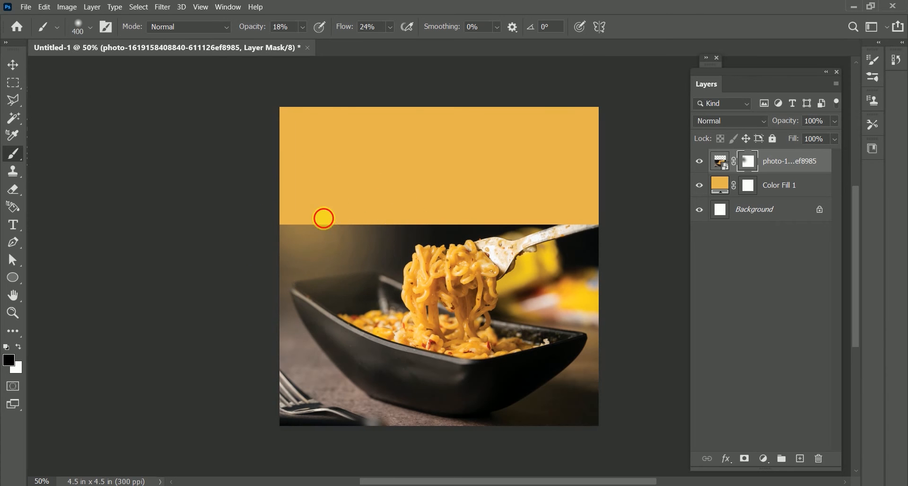
left_click_drag(257, 33, 274, 33)
mouse_move(292, 245)
left_mouse_down()
mouse_move(378, 230)
mouse_move(289, 240)
mouse_move(451, 257)
mouse_move(596, 245)
mouse_move(385, 233)
mouse_move(474, 239)
mouse_move(455, 230)
mouse_move(392, 236)
mouse_move(663, 242)
mouse_move(668, 254)
mouse_move(520, 231)
mouse_move(317, 241)
left_mouse_up()
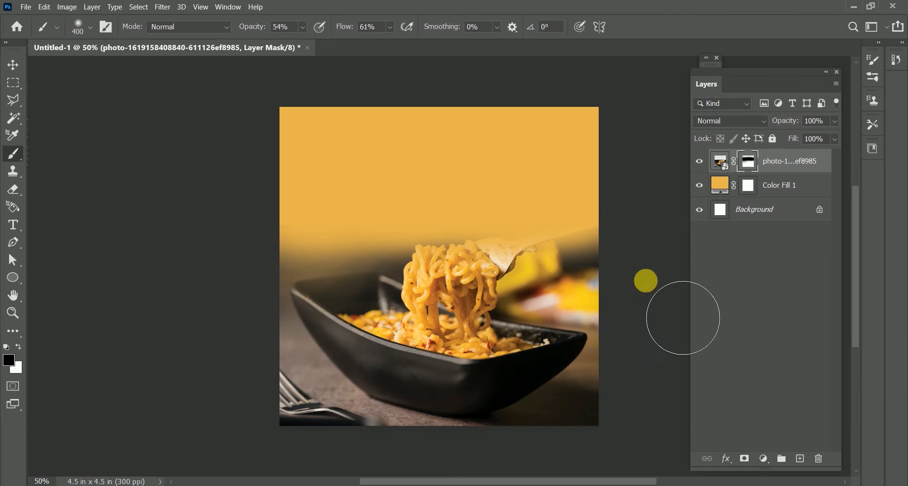
Paint white on the photo's mask around the noodles and fork with the brush at 24% opacity and 43% flow
left_click(721, 164, "ctrl")
key("ctrl+d")
key("x")
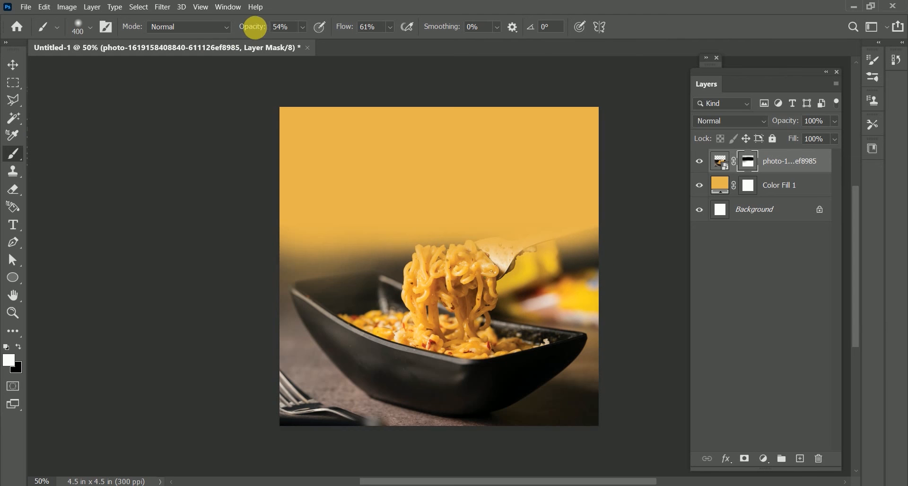
left_click_drag(248, 29, 243, 30)
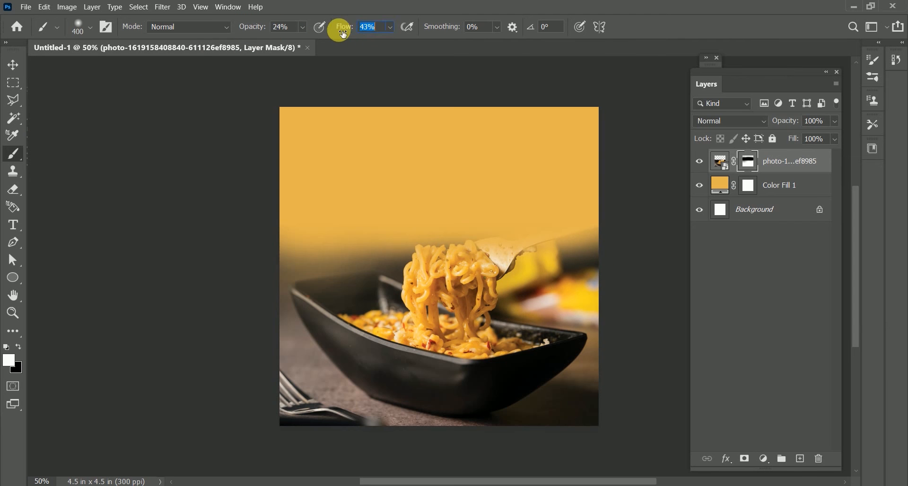
left_click_drag(456, 259, 521, 274)
key("ctrl+z")
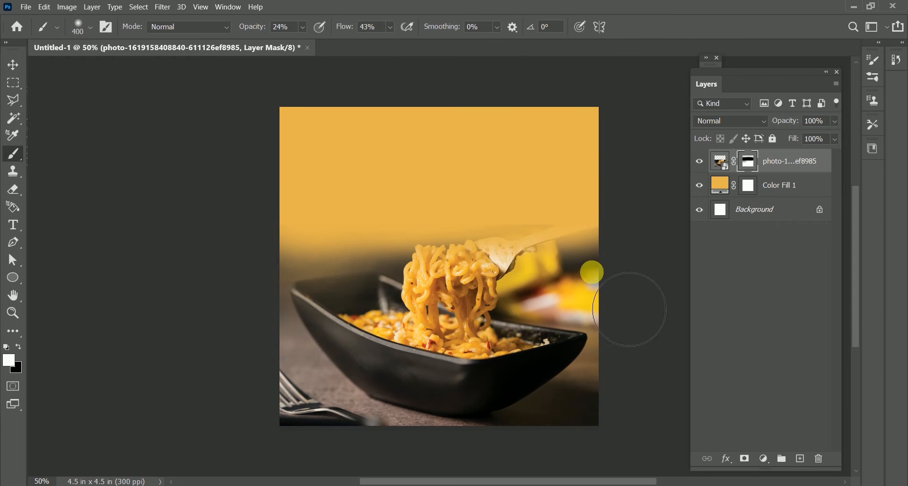
left_click_drag(418, 261, 548, 292)
Swap the foreground color back to black, set the brush opacity to 39%, and return to the Move tool
key("x")
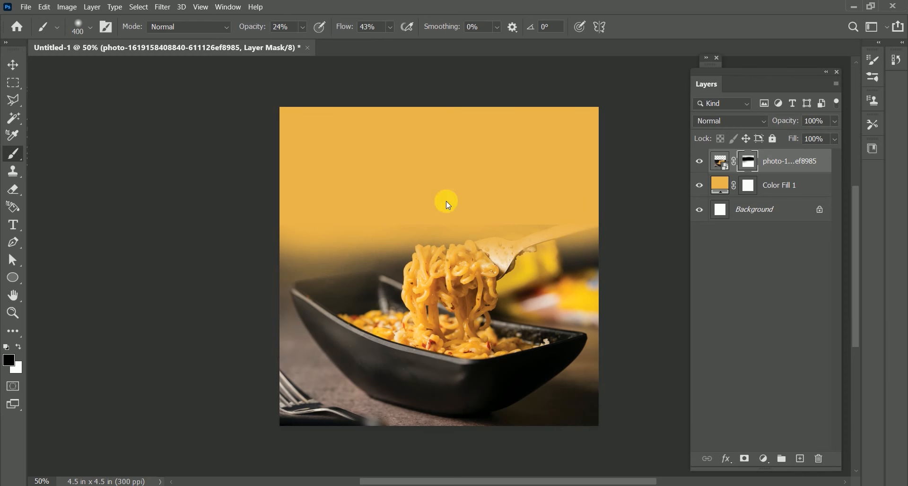
left_click_drag(261, 33, 274, 33)
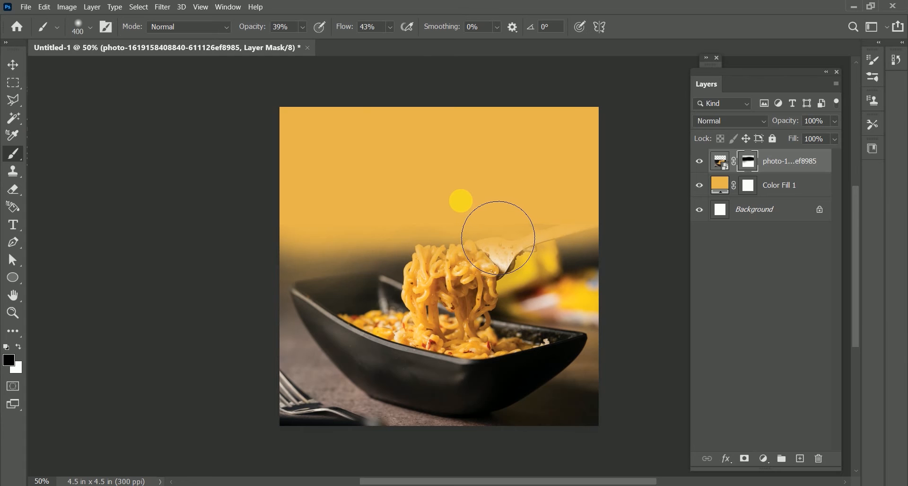
left_click(22, 64)
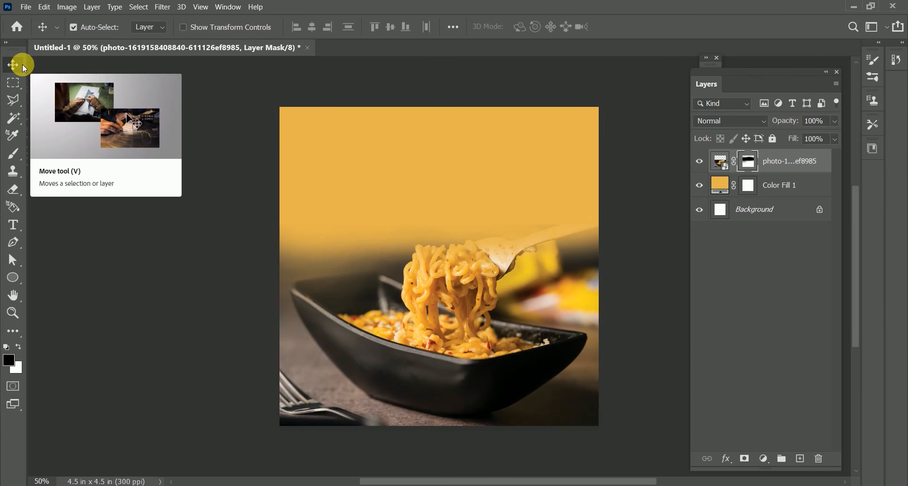
Add a new layer above the color fill and paint a soft #fefefe white glow behind the top of the noodles
left_click(748, 185)
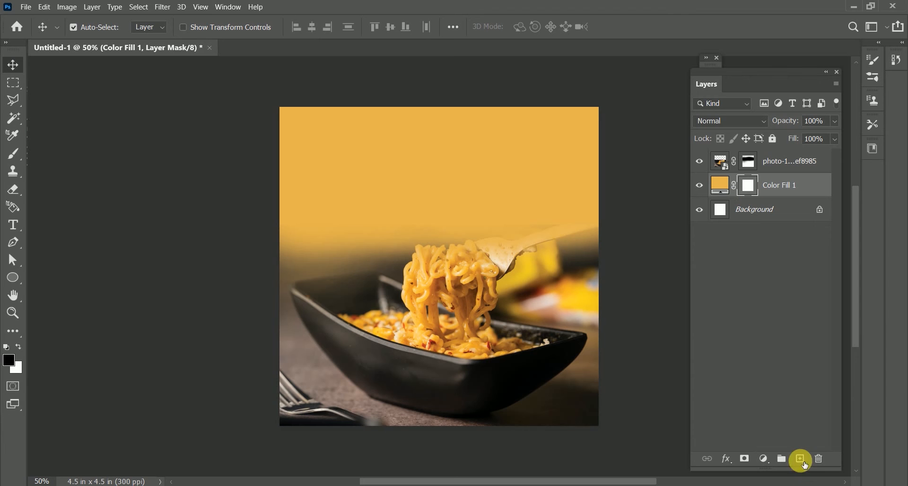
left_click(800, 459)
left_click(14, 154)
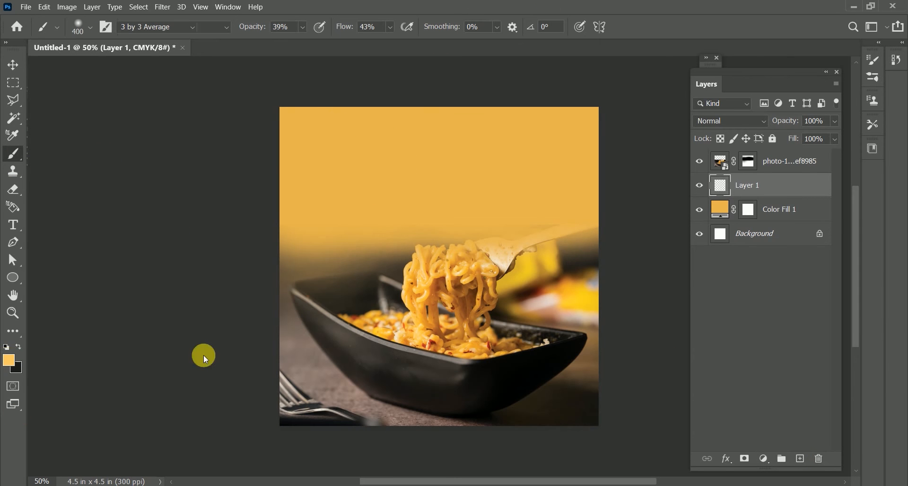
left_click(10, 364)
left_click(548, 277)
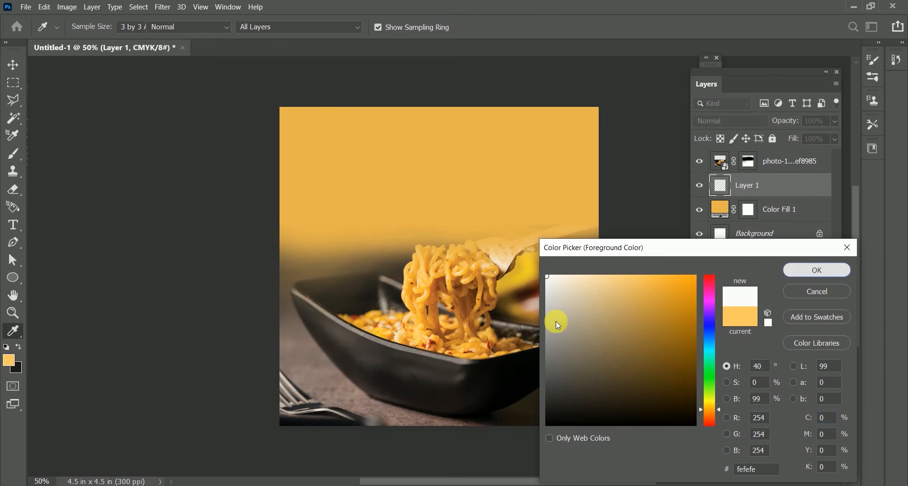
left_click(817, 270)
mouse_move(518, 279)
left_mouse_down()
mouse_move(525, 262)
mouse_move(440, 264)
mouse_move(510, 246)
left_mouse_up()
left_click_drag(473, 209, 452, 229)
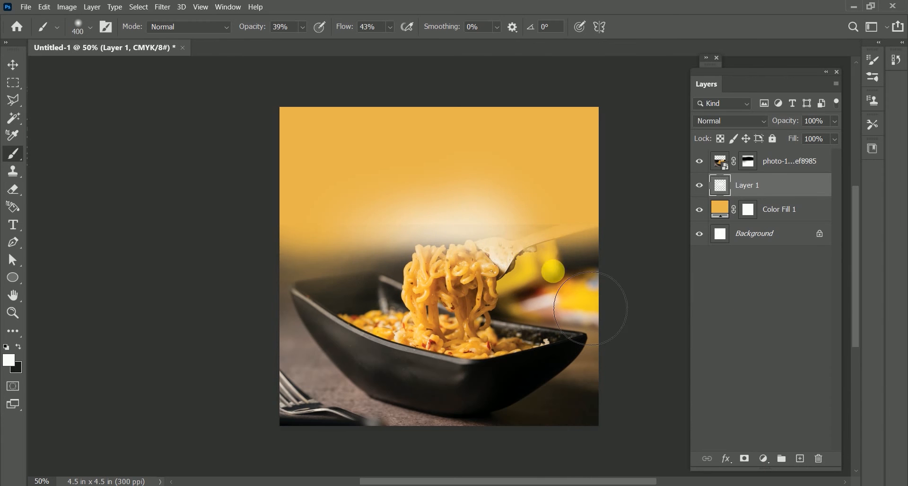
Scale the white glow proportionally to about 128% and center it behind the noodles at X 675 px, Y 602 px
key("ctrl+t")
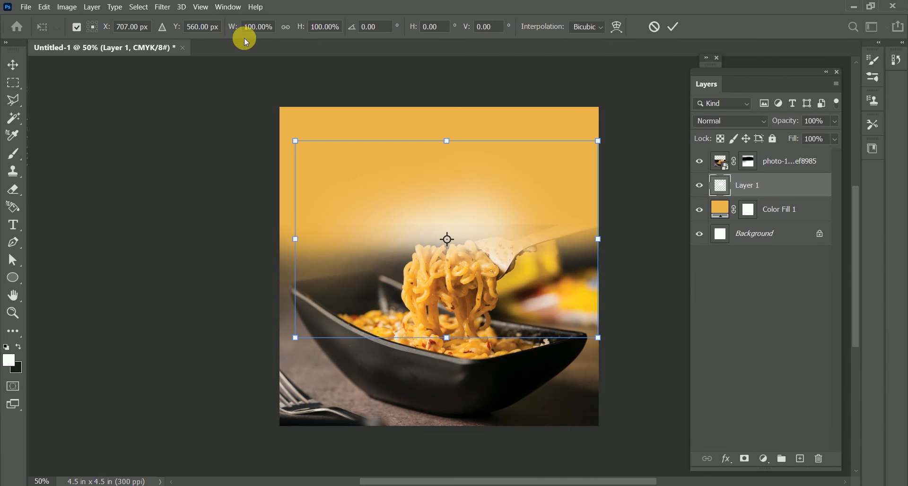
left_click(286, 27)
left_click_drag(302, 27, 312, 29)
left_click_drag(435, 183, 428, 193)
left_click_drag(309, 29, 317, 29)
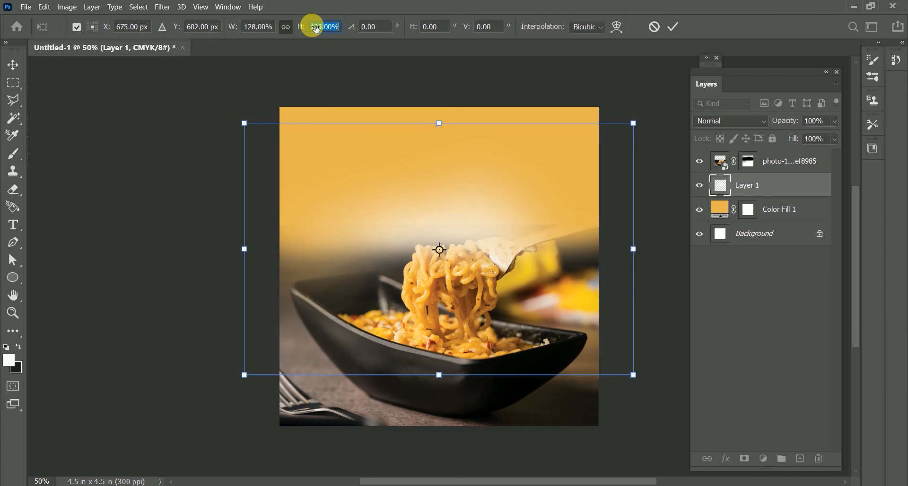
key("Return")
Set the white glow layer's blend mode to Overlay
key("b")
left_click(731, 121)
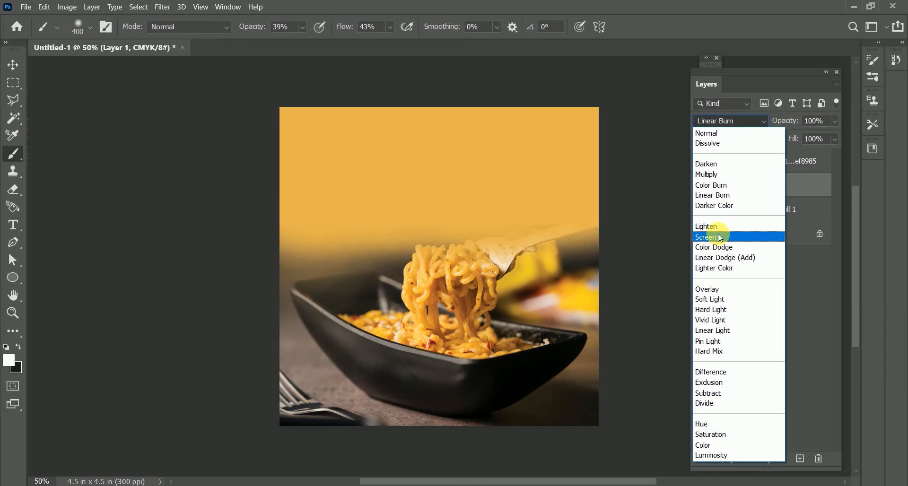
left_click(719, 289)
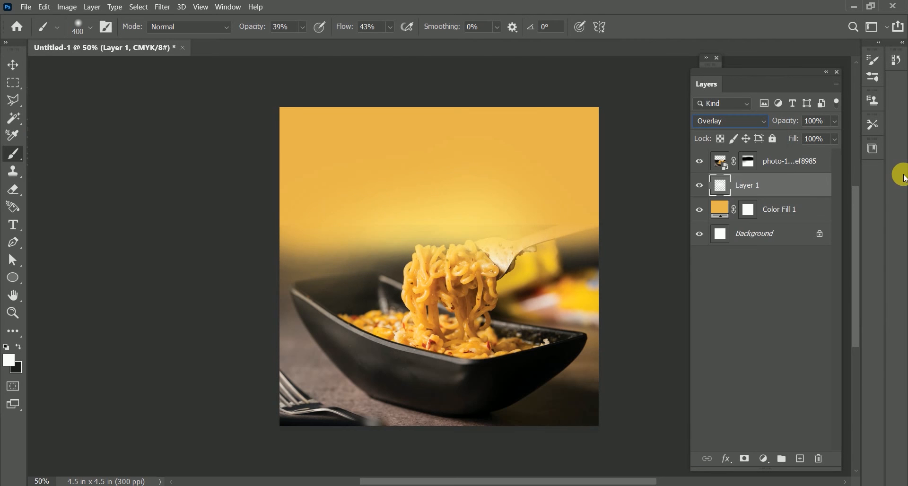
key("ctrl+j")
key("ctrl+z")
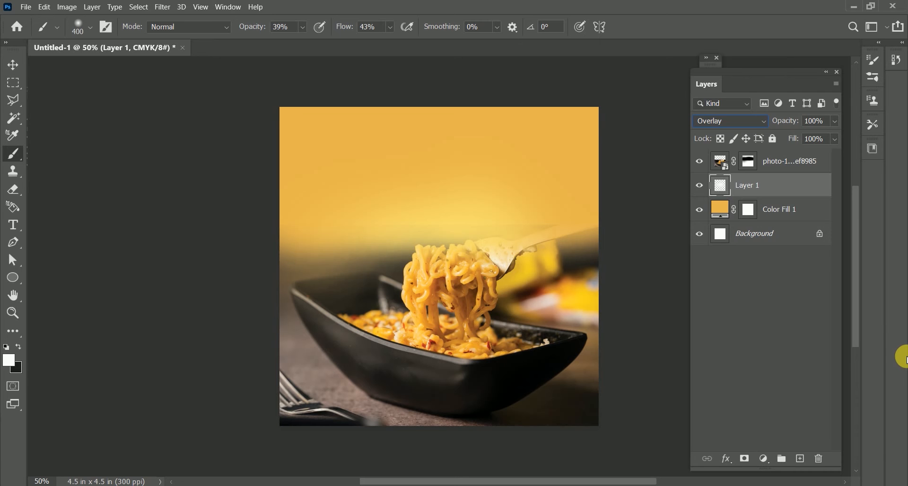
left_click(13, 65)
left_click_drag(470, 238, 467, 214)
key("ctrl+z")
Enlarge the Overlay glow layer proportionally with Free Transform
key("ctrl+t")
left_click(289, 27)
left_click_drag(302, 28, 308, 28)
key("Return")
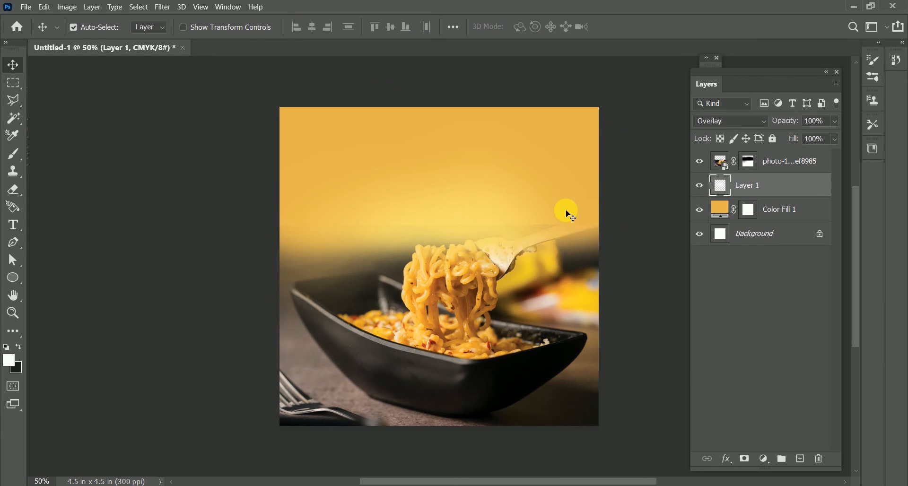
Add a white text layer reading "tastt" in Eras Bold ITC above the noodle photo, in the upper orange area
left_click(776, 161)
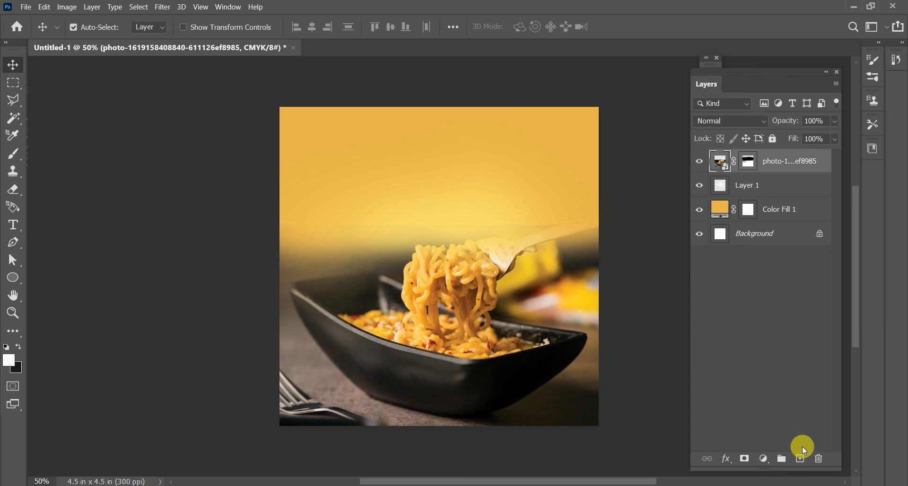
left_click(800, 459)
left_click(14, 226)
left_click(376, 189)
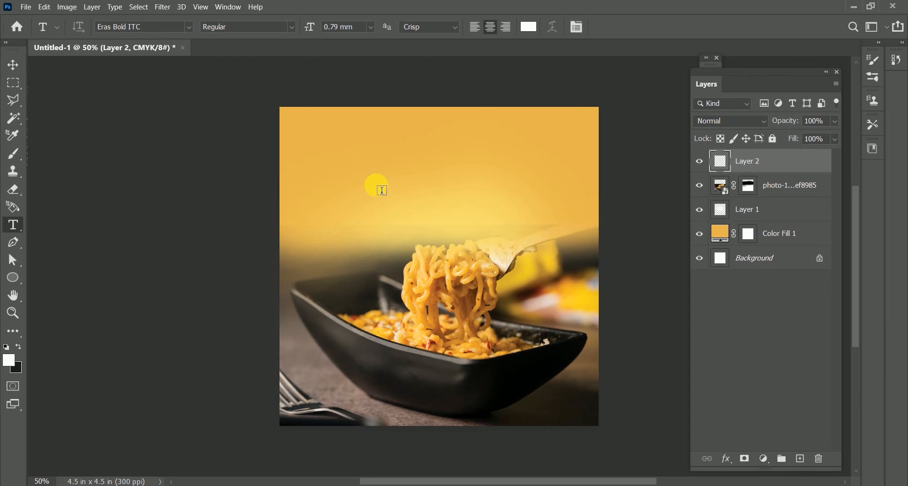
left_click(378, 188)
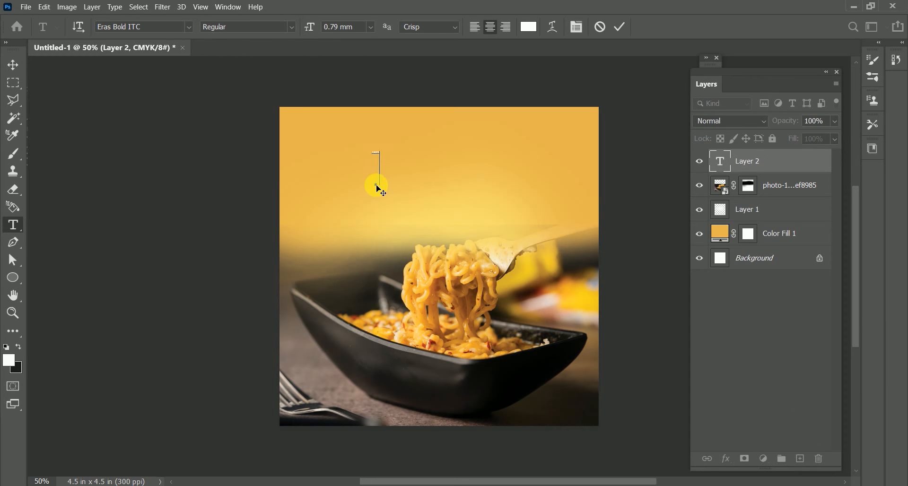
left_click(11, 61)
Enlarge the tiny text proportionally to a font size of about 8.43 mm
key("ctrl+t")
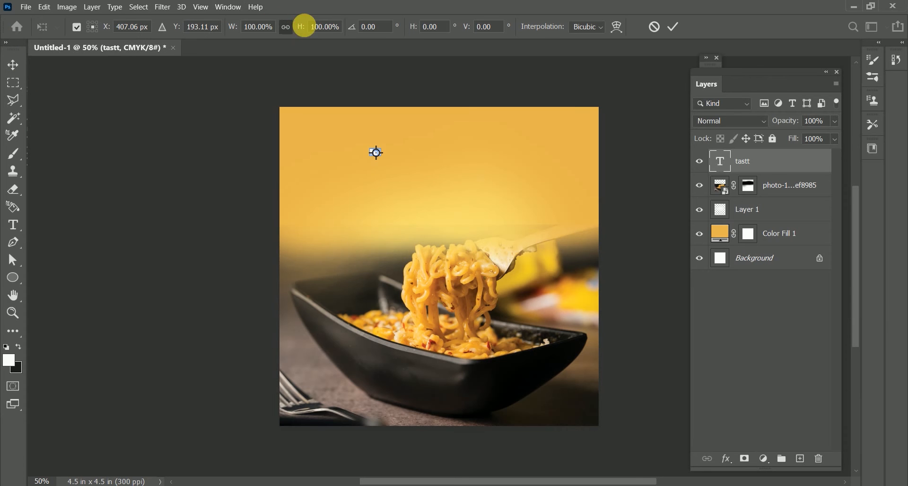
left_click_drag(361, 20, 862, 7)
key("Return")
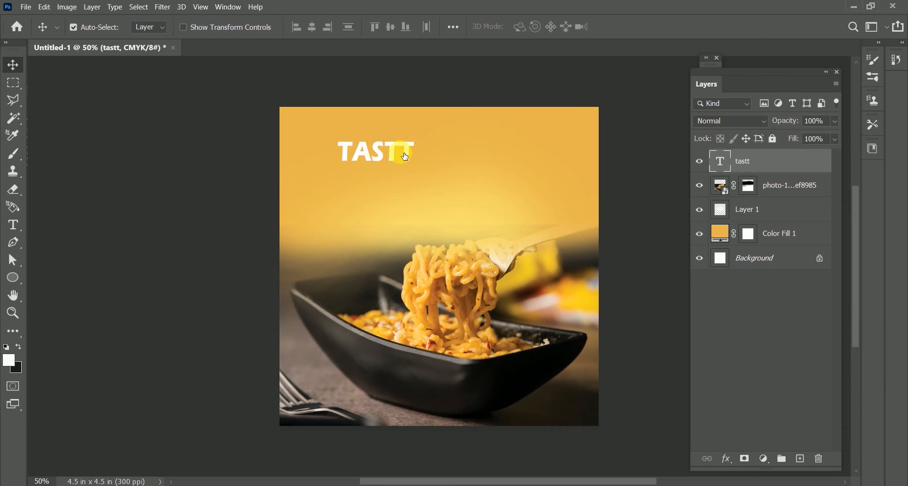
Correct the misspelled headline text to read TASTY
double_click(724, 161)
left_click(406, 149)
key("BackSpace")
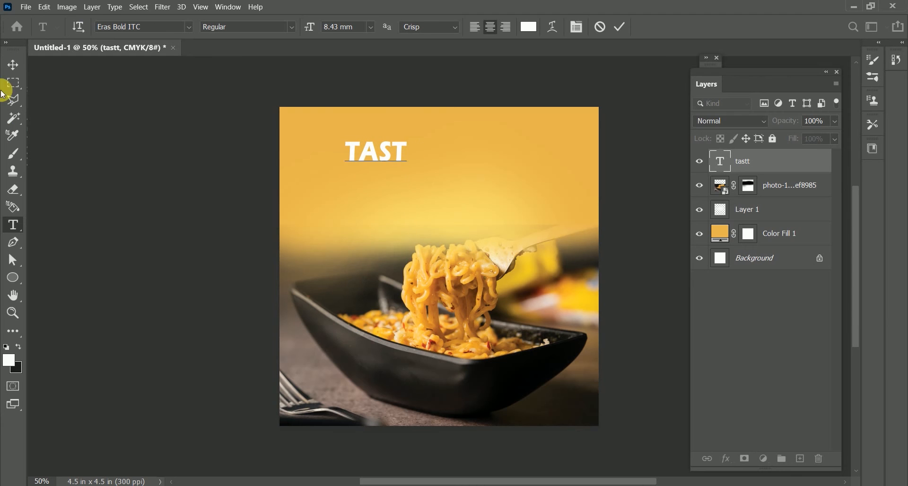
left_click(13, 61)
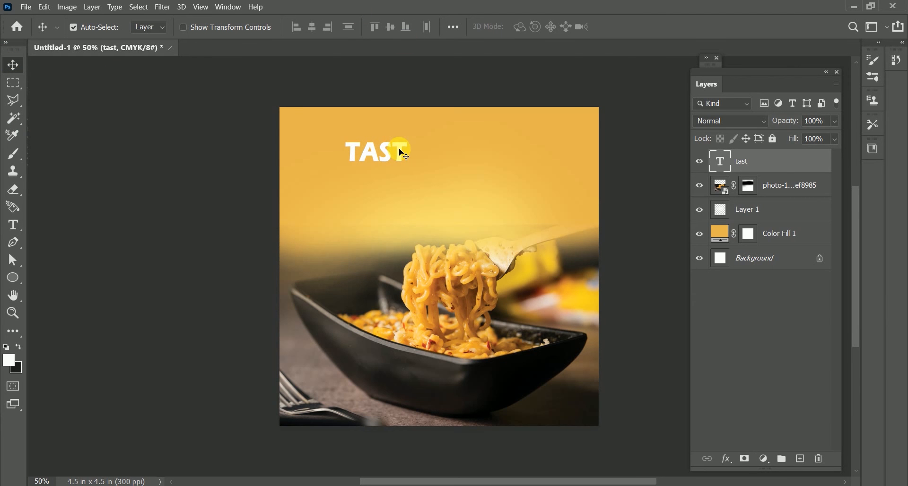
double_click(729, 162)
left_click(416, 152)
type("Y")
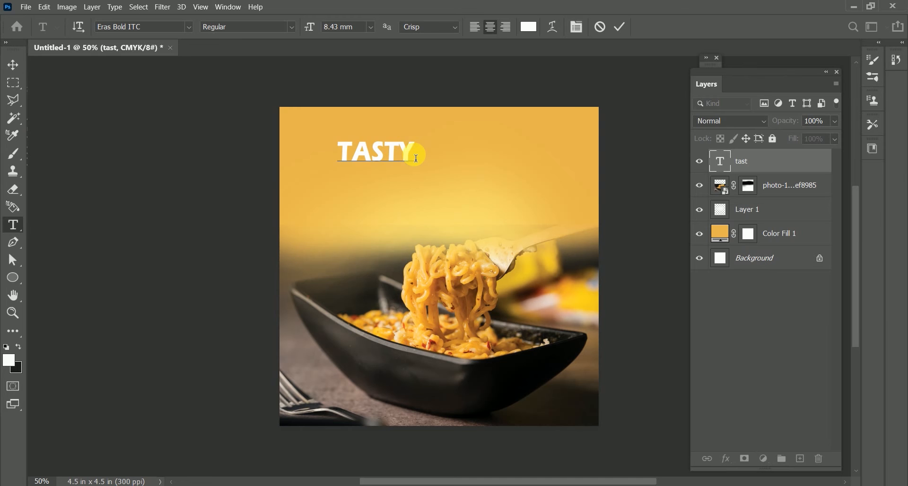
left_click(11, 64)
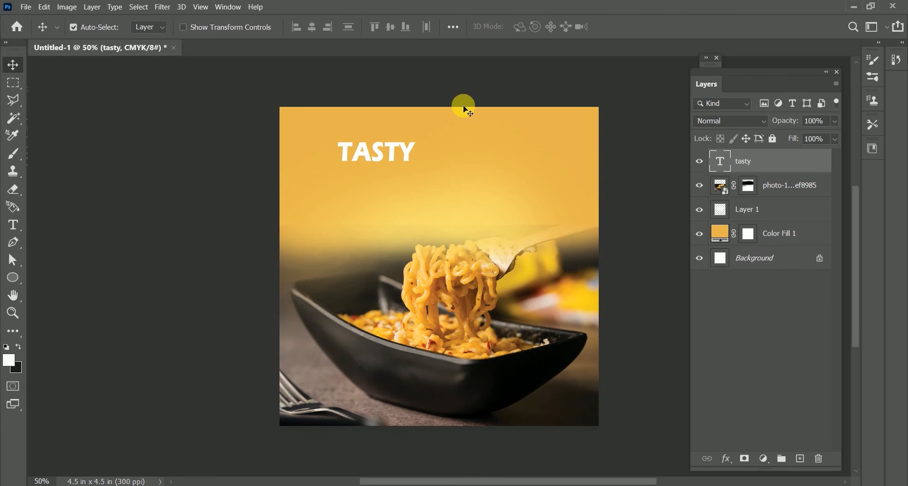
Change the TASTY headline's font to Cutie Shark
double_click(729, 167)
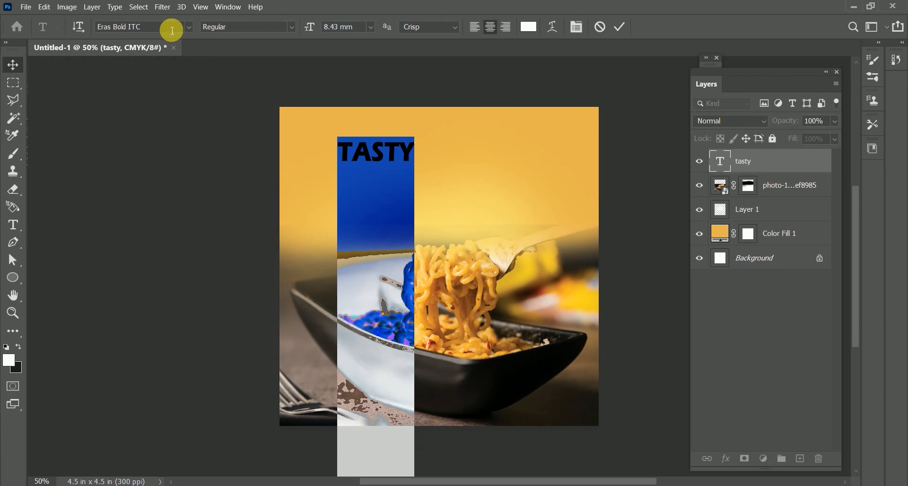
left_click(189, 27)
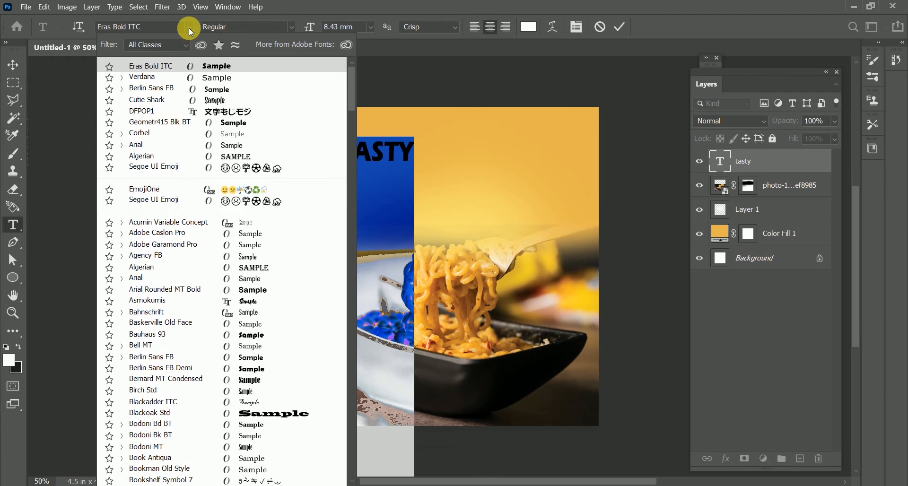
left_click(174, 100)
left_click(776, 347)
Duplicate the TASTY text twice and place the copies beside the original, one above the other
key("v")
left_click_drag(396, 151, 466, 150)
left_click_drag(469, 150, 455, 164)
left_click(523, 149)
left_click_drag(525, 152, 453, 172)
mouse_move(458, 139)
left_mouse_down()
mouse_move(447, 142)
mouse_move(459, 143)
left_mouse_up()
Replace the text of the upper TASTY copy with "Yummy"
left_click(721, 162)
double_click(719, 161)
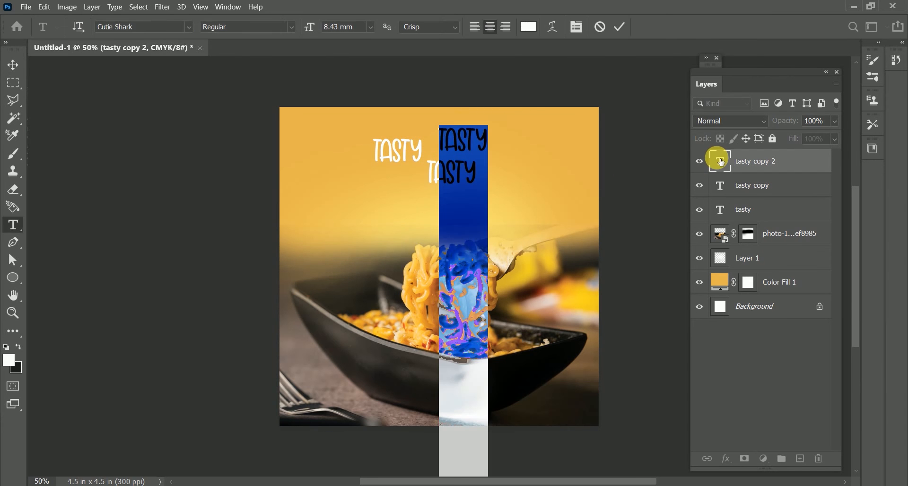
type("yummy")
key("BackSpace")
key("BackSpace")
key("BackSpace")
type("umm")
left_click(15, 65)
Scale the Yummy text down proportionally and align it just to the right of the original TASTY
key("ctrl+t")
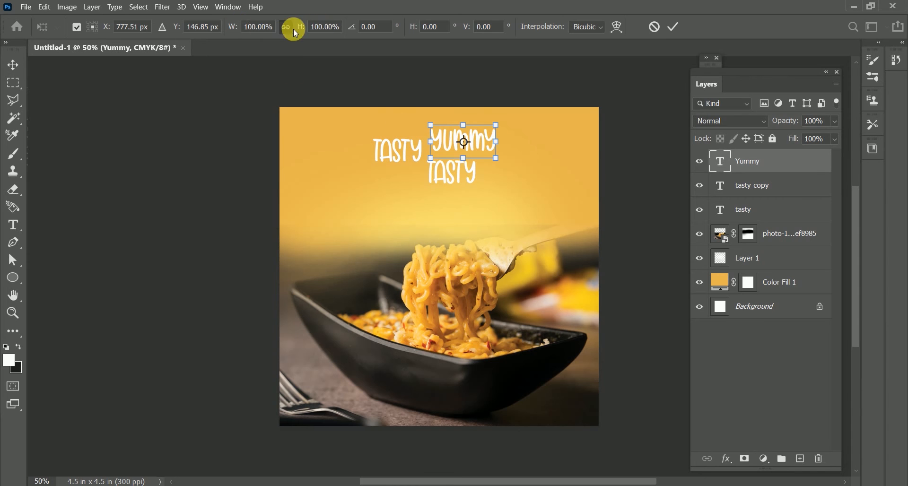
left_click_drag(302, 33, 292, 34)
key("Return")
mouse_move(471, 134)
left_mouse_down()
mouse_move(457, 139)
mouse_move(462, 145)
left_mouse_up()
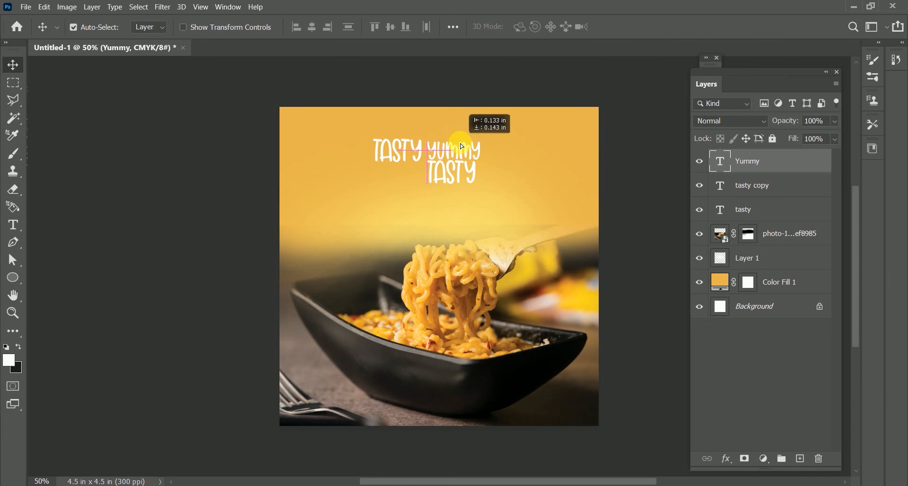
key("ctrl+t")
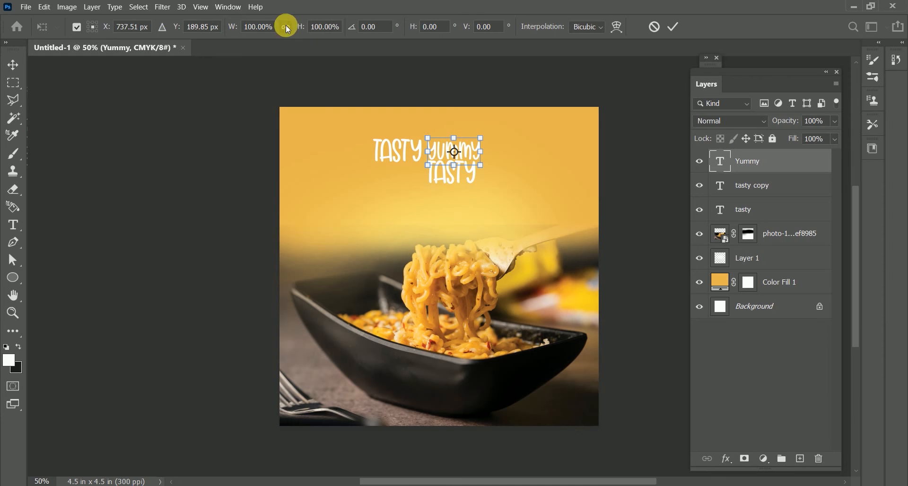
left_click_drag(304, 30, 299, 30)
key("Return")
left_click_drag(431, 150, 427, 150)
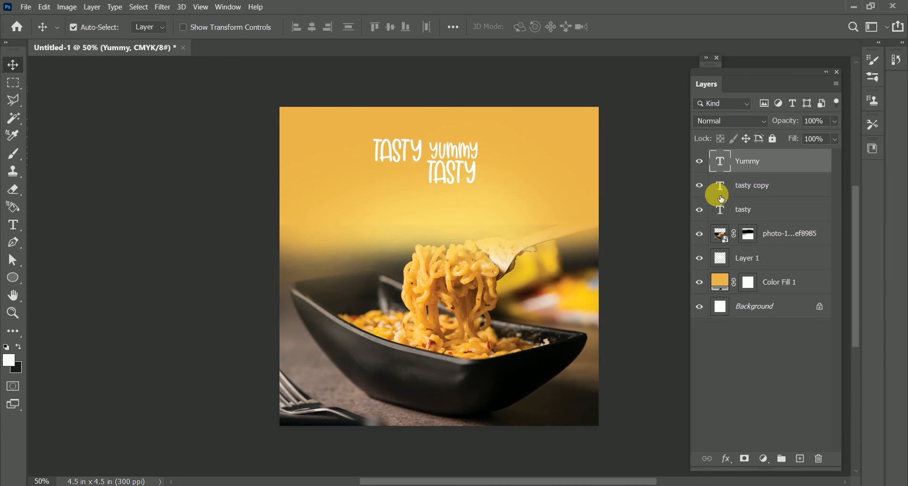
Align the remaining TASTY copy under Yummy and replace its text with "LOVLY"
left_click_drag(470, 173, 451, 175)
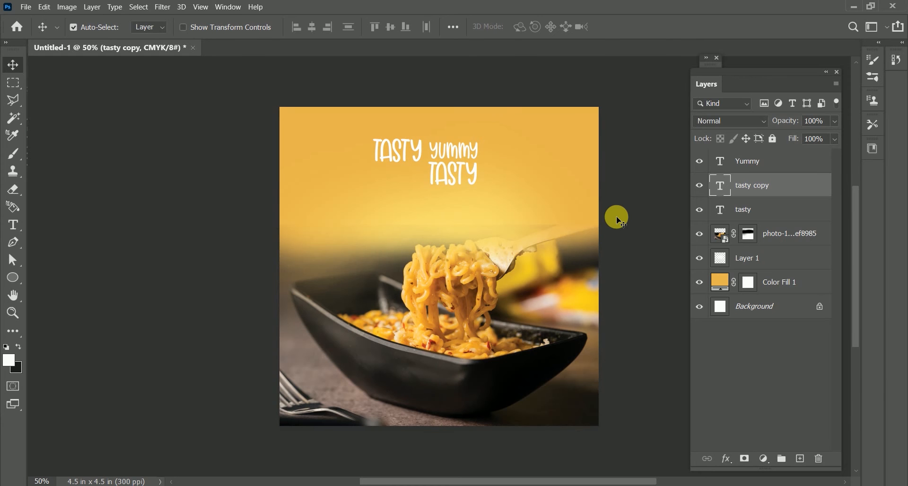
double_click(730, 190)
type("D")
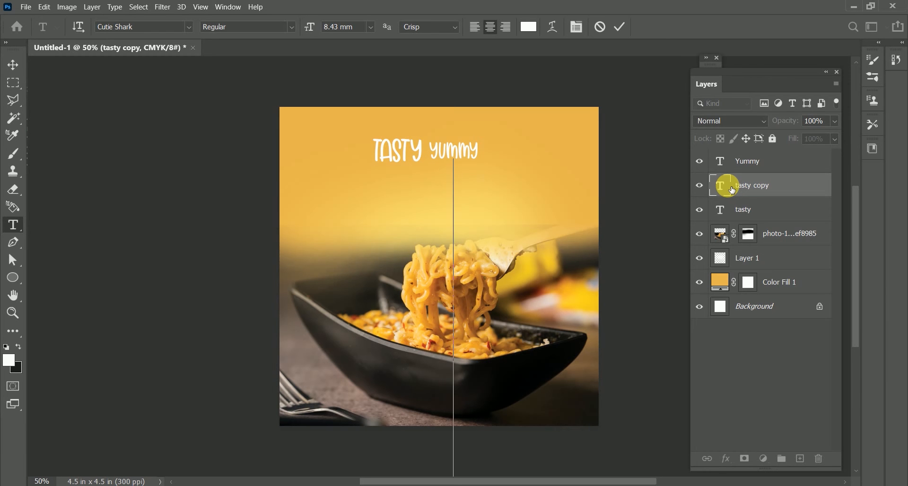
type("OVLY")
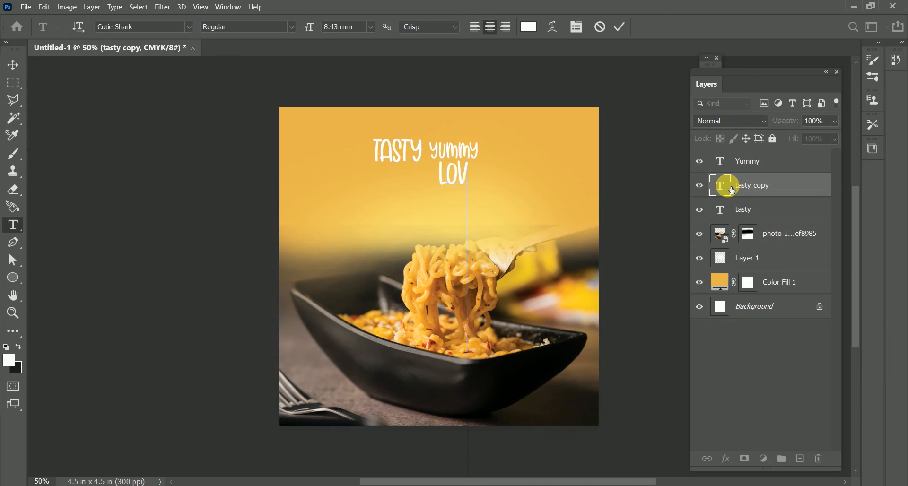
key("BackSpace")
key("BackSpace")
key("BackSpace")
key("BackSpace")
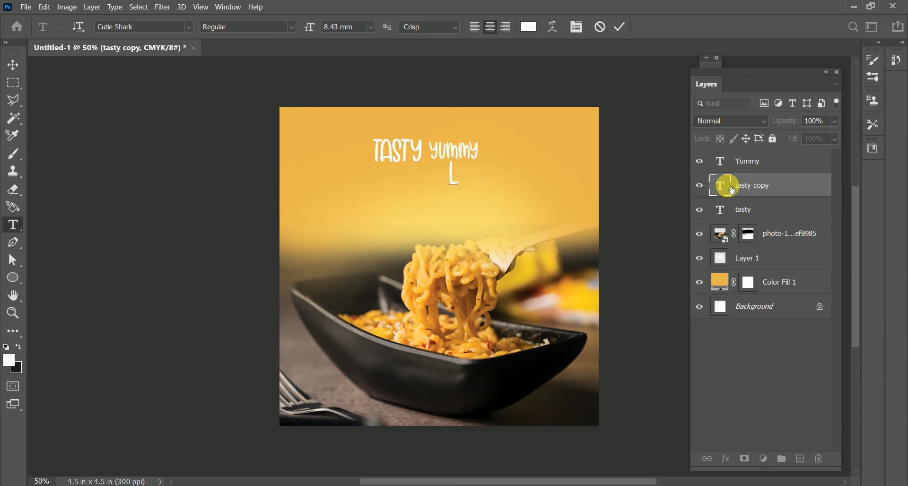
type("OVLY")
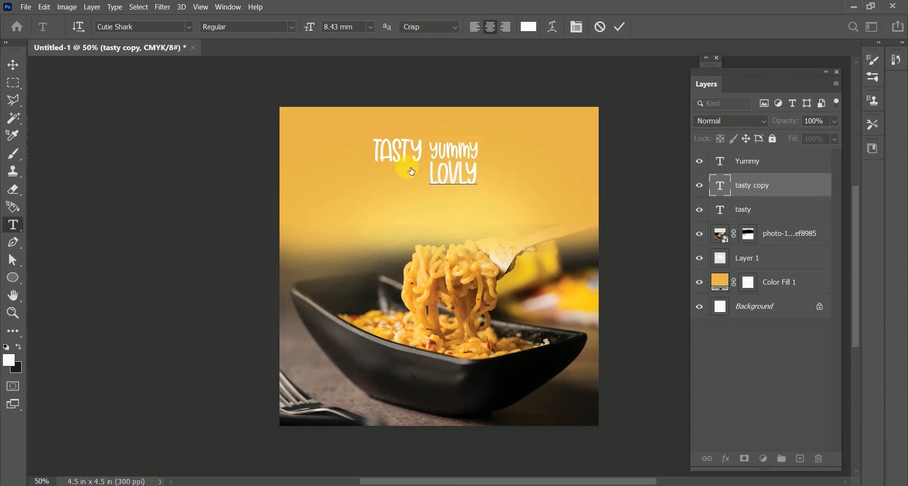
Delete the LOVLY text layer and stack Yummy just above the TASTY text
left_click(8, 71)
key("Delete")
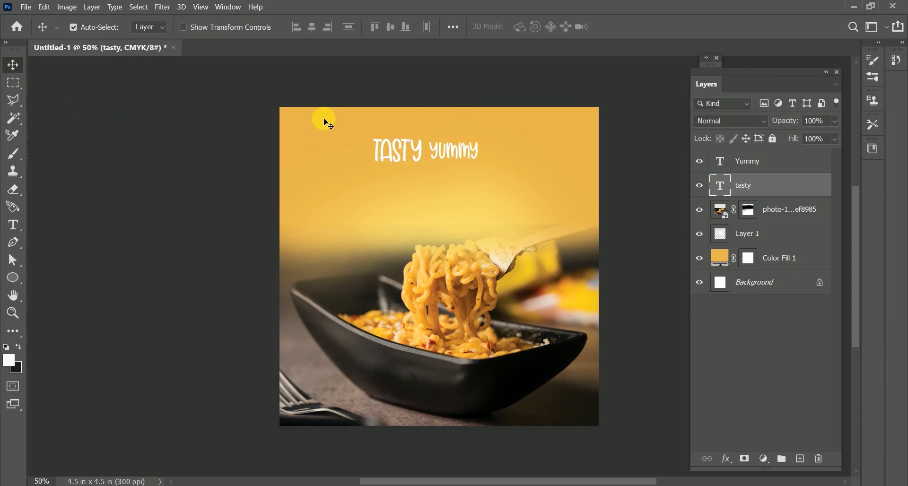
double_click(437, 159)
left_click(804, 354)
left_click_drag(436, 151, 361, 128)
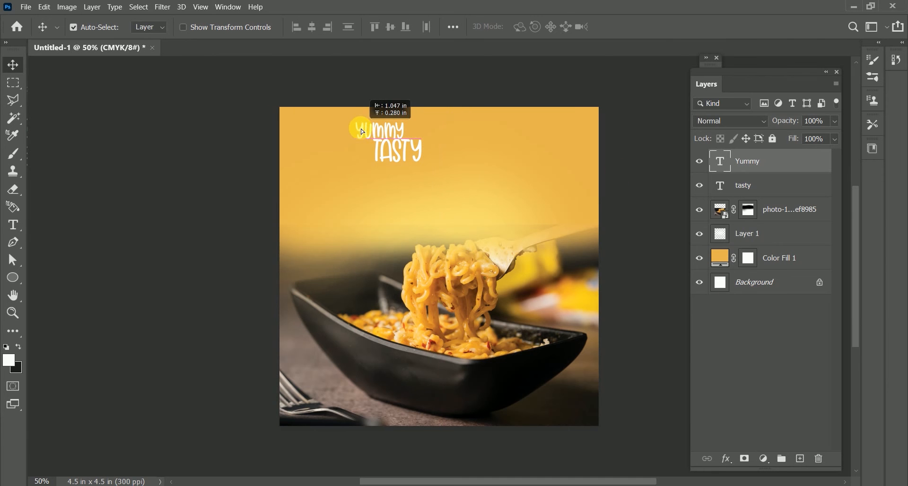
left_click(399, 157)
left_click_drag(399, 157, 392, 159)
Move the Yummy and TASTY texts together slightly down and to the left
left_click(806, 184)
left_click(384, 133, "shift")
left_click_drag(391, 154, 373, 180)
left_click(650, 265)
Add a new layer above the texts and brush a faint white haze into the poster's upper corners
left_click(11, 151)
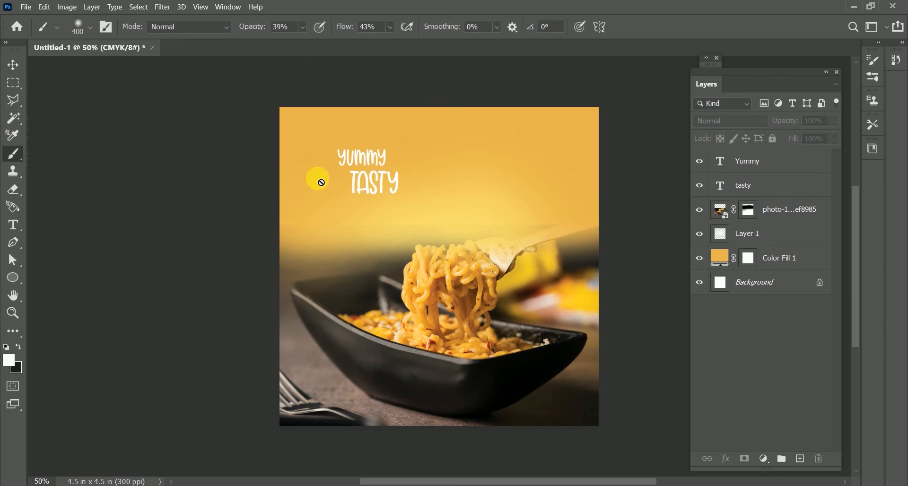
left_click(800, 459)
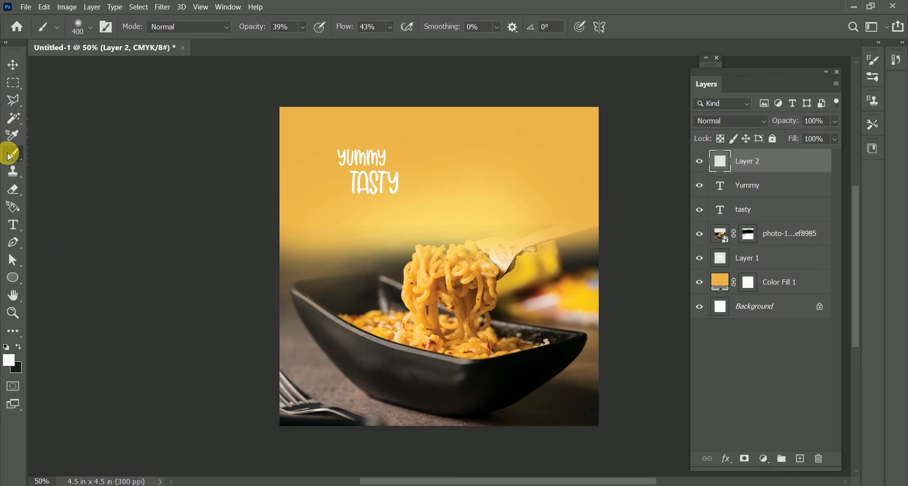
left_click_drag(331, 164, 354, 139)
key("ctrl+z")
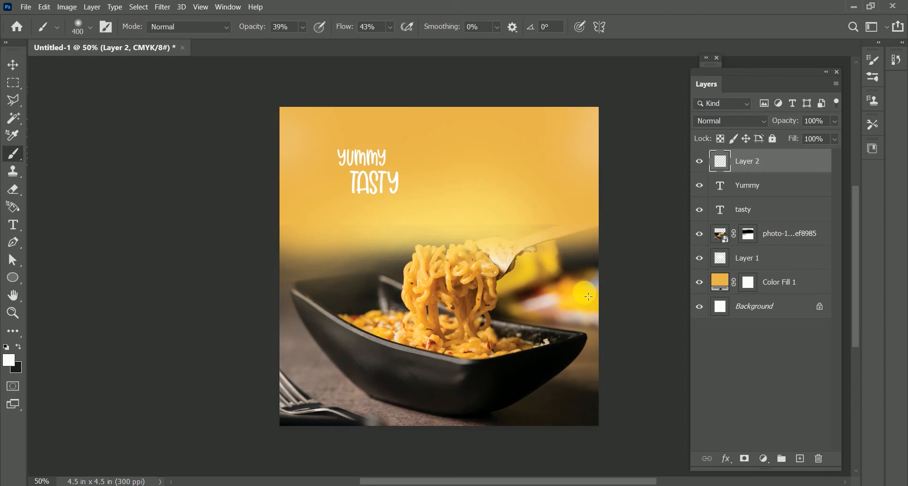
Set the foreground color to #ff0048 and brush a soft red glow into the poster's upper-right corner
left_click(8, 361)
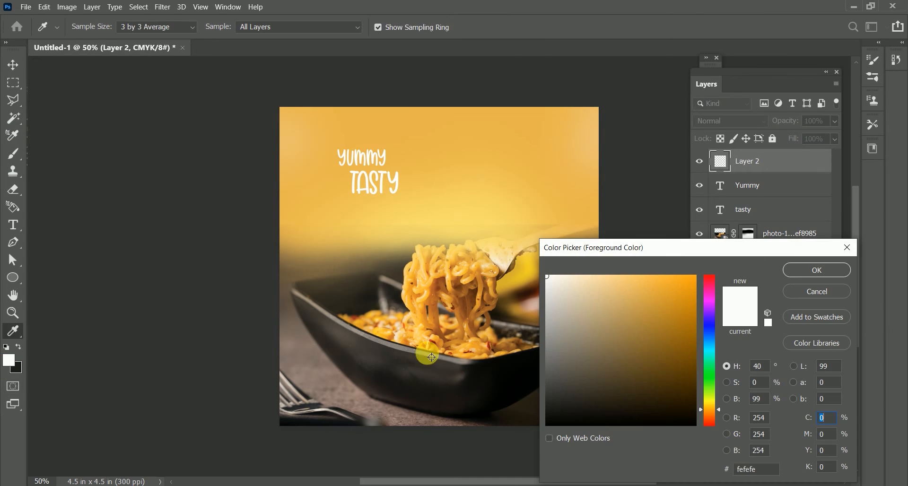
left_click(710, 283)
left_click_drag(685, 297, 705, 268)
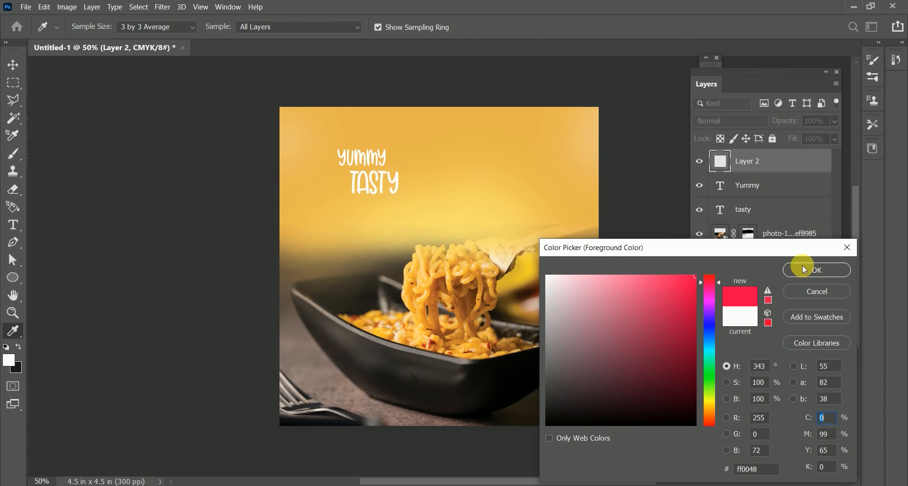
left_click(805, 269)
left_click_drag(615, 110, 604, 129)
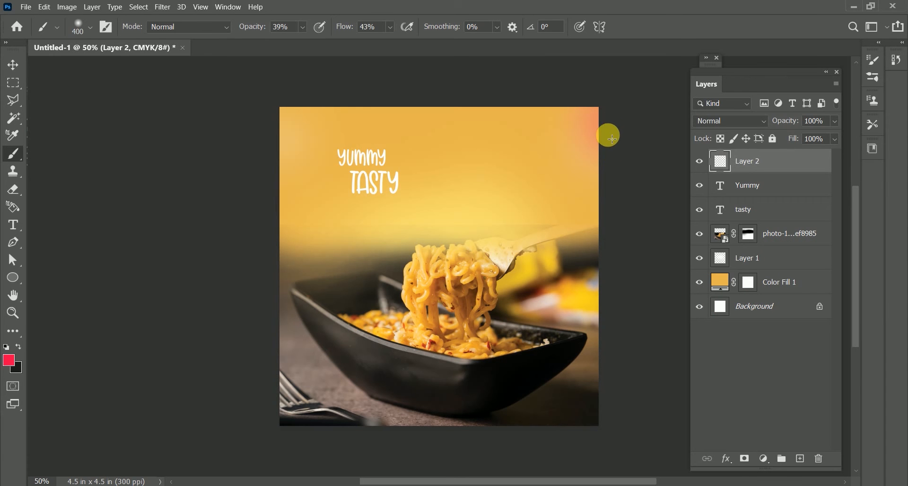
left_click_drag(588, 128, 601, 103)
Scale the corner glow layer proportionally to 117%
key("ctrl+t")
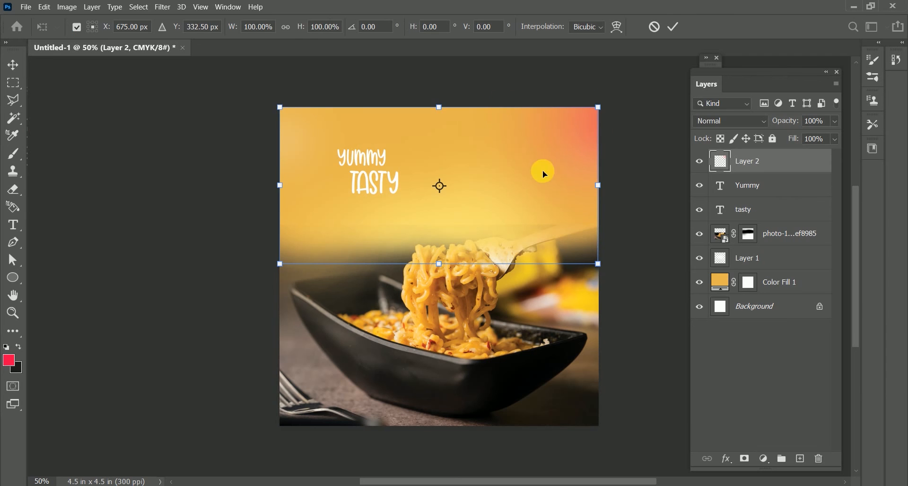
left_click_drag(305, 30, 314, 27)
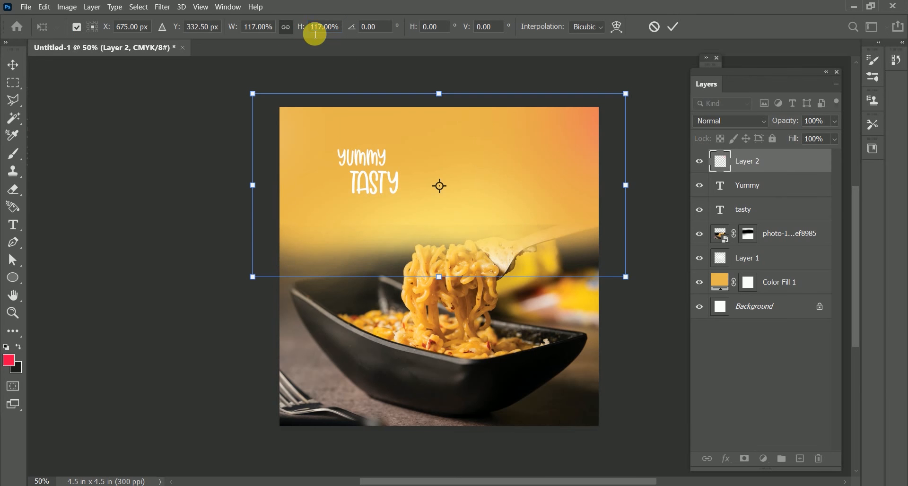
key("Escape")
Add a new layer, paint a soft red glow in the upper-left corner with an 800 px brush, and set it to Dissolve
key("b")
left_click(801, 459)
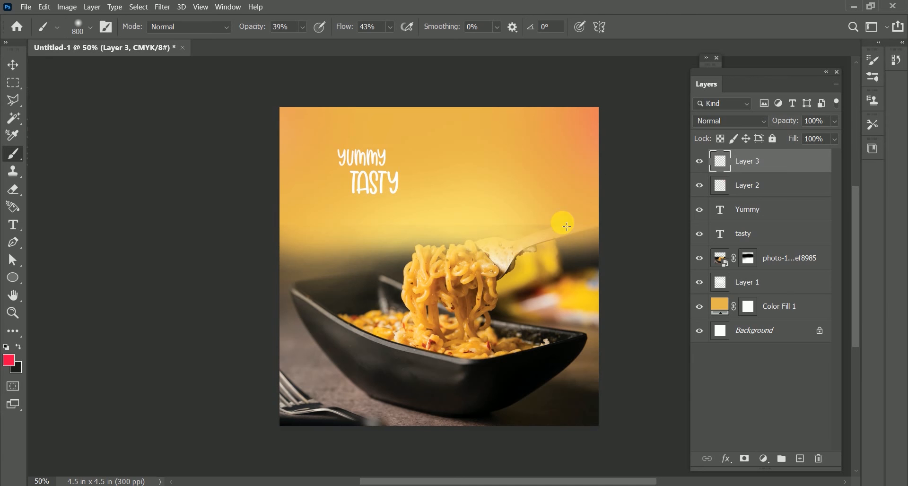
left_click(733, 124)
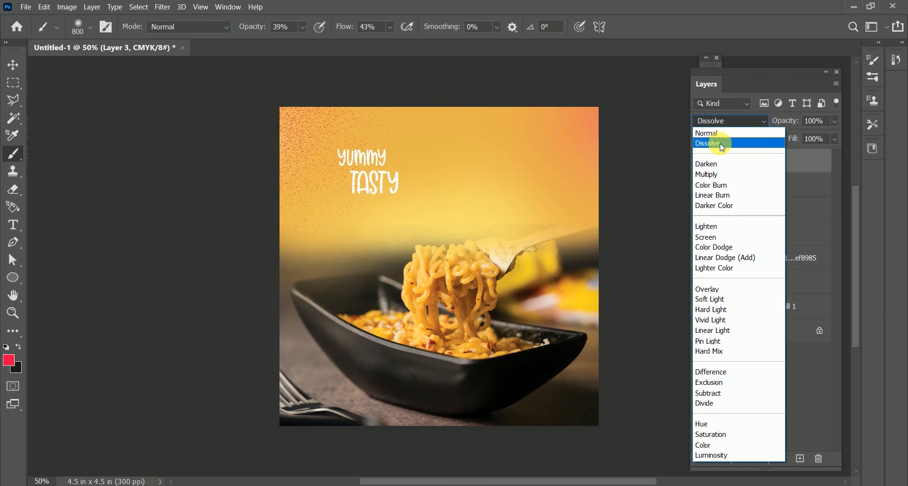
left_click(723, 147)
Scale the speckled red glow layer proportionally to 137% and shift it further into the poster's upper-left corner
left_click(13, 63)
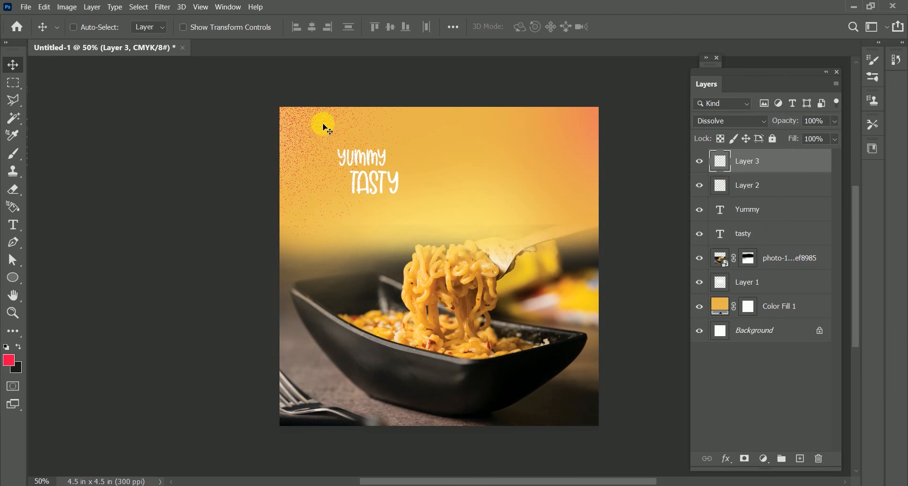
key("ctrl+t")
left_click_drag(300, 29, 332, 25)
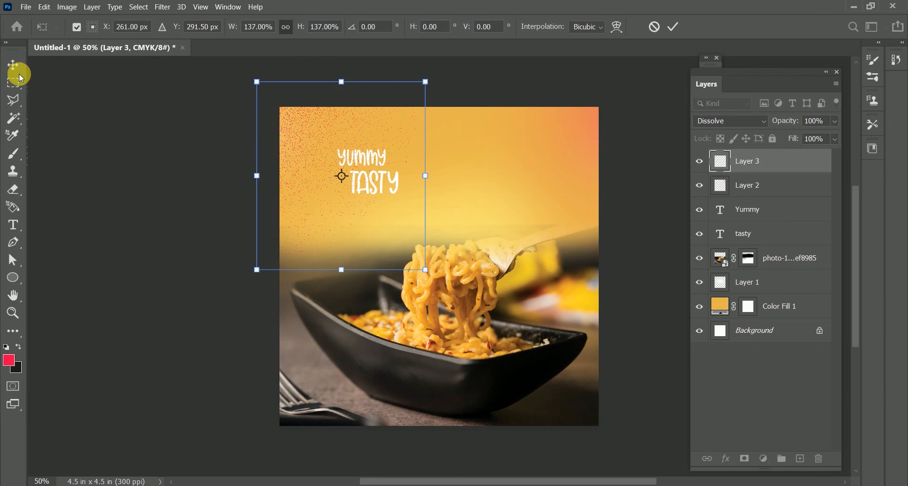
left_click_drag(320, 183, 309, 175)
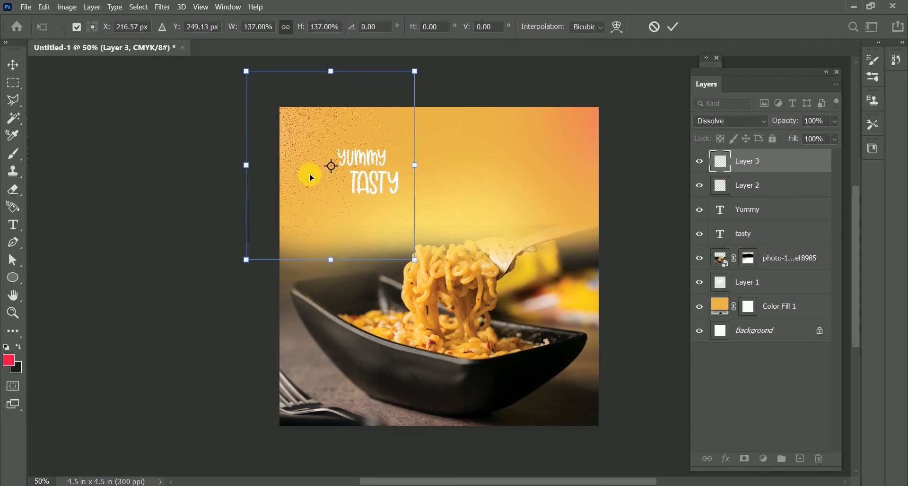
key("Return")
Reorder the speckled red glow layer so it sits below both text layers and above the noodle photo
left_click_drag(755, 163, 760, 223)
left_click_drag(662, 217, 759, 243)
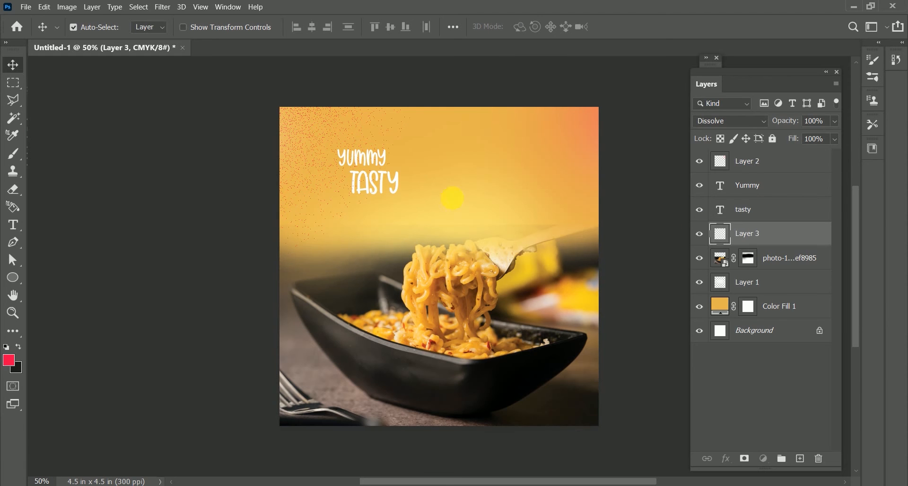
Try to reposition the speckled red glow layer across the upper part of the poster, and undo the move
left_click_drag(558, 136, 560, 137)
key("ctrl+z")
left_click(312, 142)
left_click(787, 238)
left_click_drag(517, 202, 435, 142)
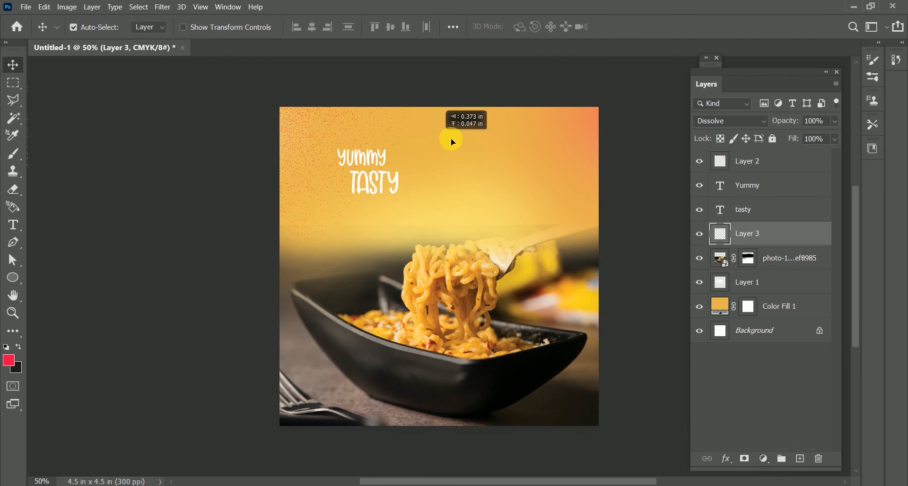
left_click_drag(566, 138, 564, 146)
key("ctrl+z")
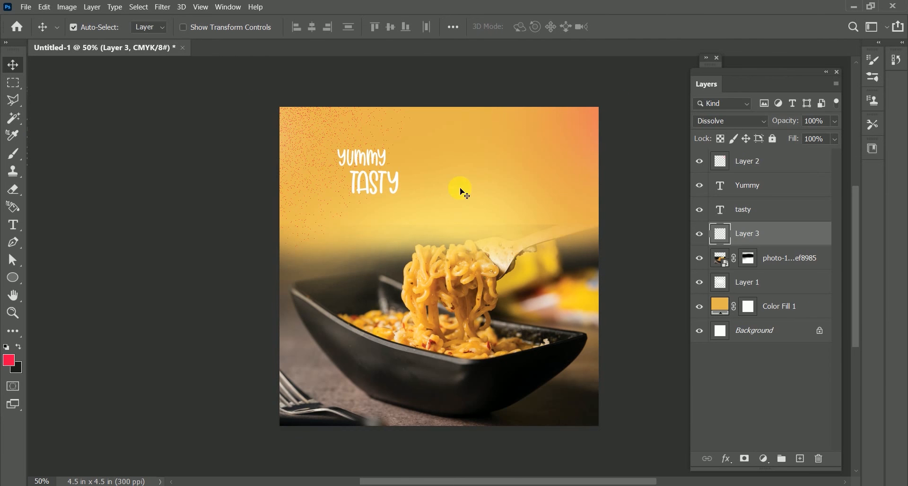
Add a new layer at the top of the stack and choose a hard round preset for the brush
left_click(363, 175)
left_click(783, 163)
left_click(800, 459)
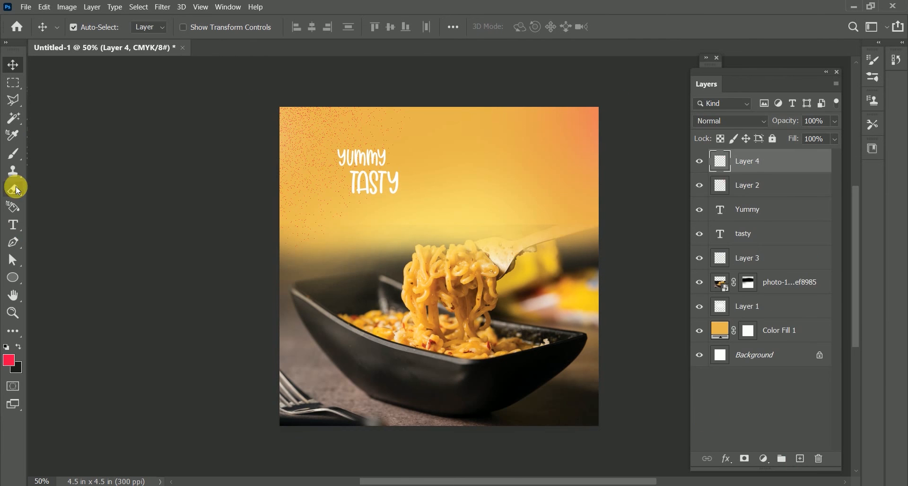
left_click(15, 156)
right_click(299, 174)
scroll(379, 291, "up", 4)
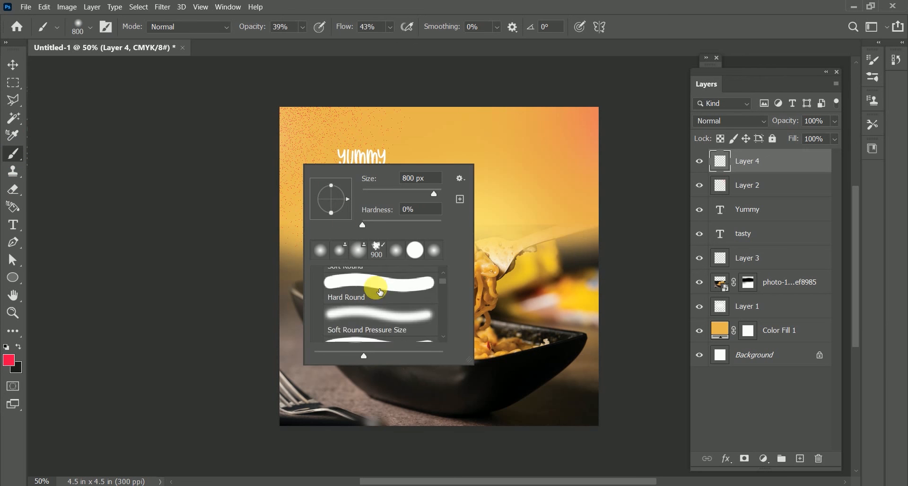
left_click(415, 250)
left_click(337, 150)
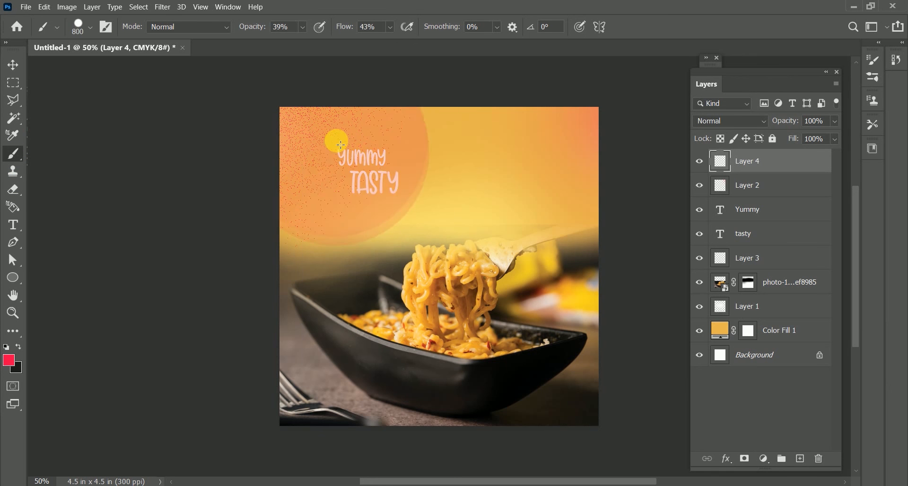
key("alt")
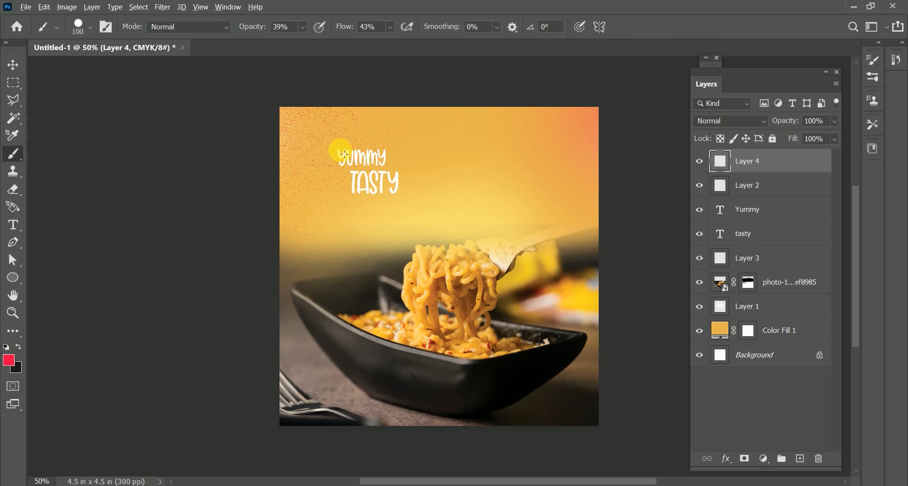
key("F8")
left_click(610, 109)
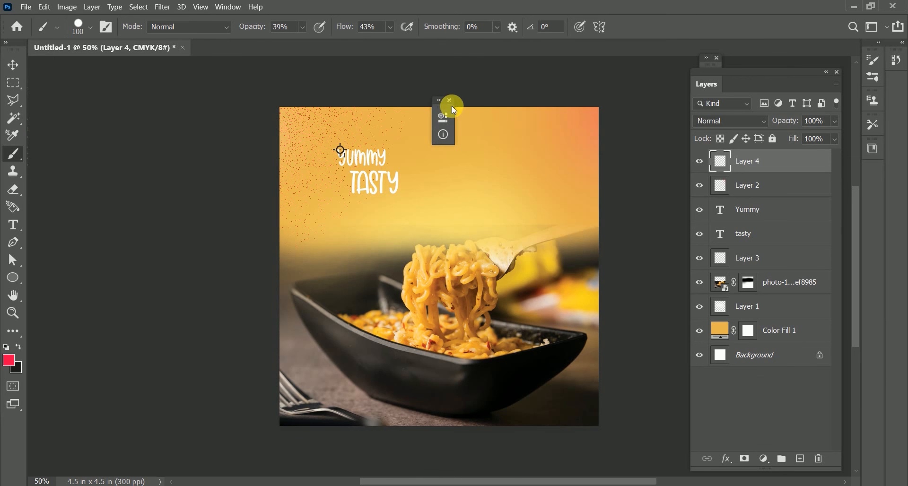
left_click(451, 101)
Reduce the brush to 10 px and try red outline strokes around the word Yummy
key("bracketleft")
key("bracketleft")
key("bracketleft")
key("bracketleft")
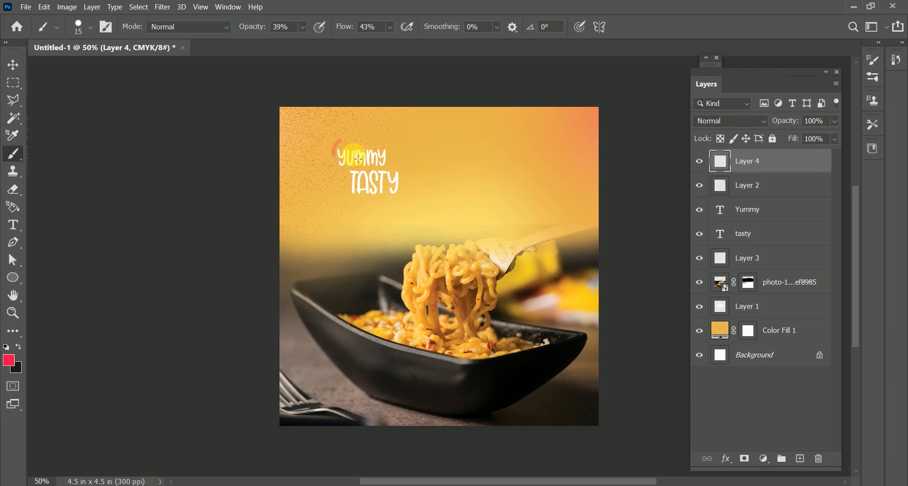
key("ctrl+z")
key("ctrl+z")
key("ctrl+shift+z")
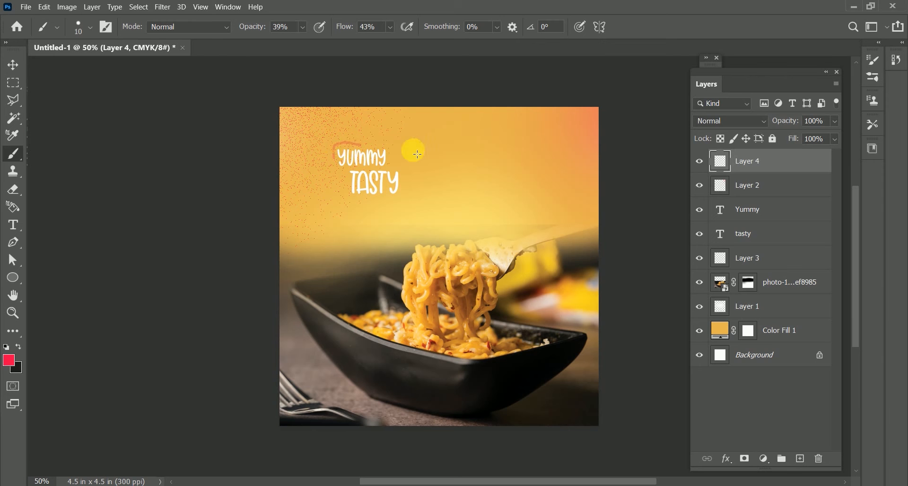
Sample a yellow-orange from the noodles as the foreground color and brush thin strokes around the headline
left_click(10, 363)
left_click(435, 304)
left_click(438, 298)
left_click(811, 271)
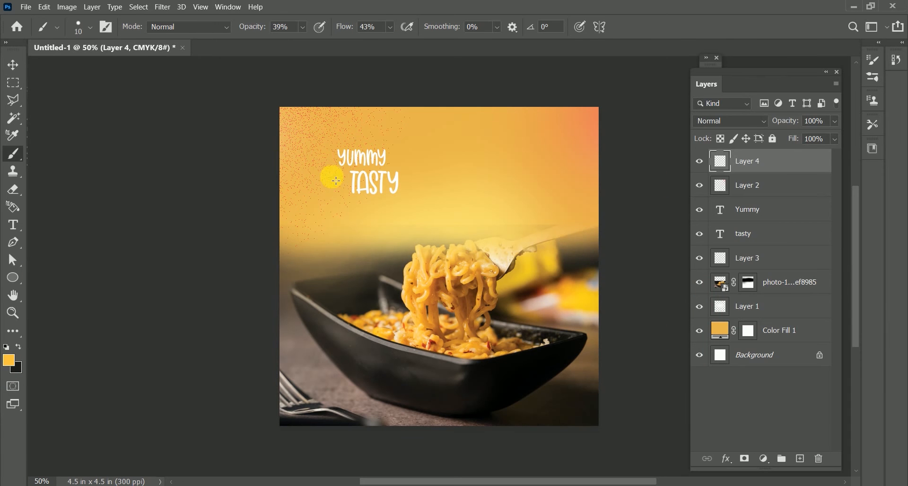
left_click(336, 161)
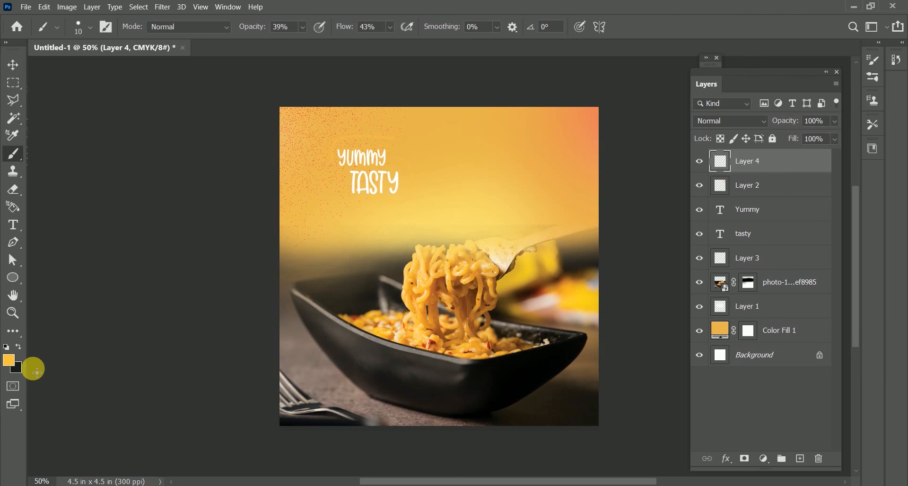
Set the foreground color to #a77d16 and try long curved strokes around the headline
left_click(8, 361)
left_click(684, 337)
left_click(817, 271)
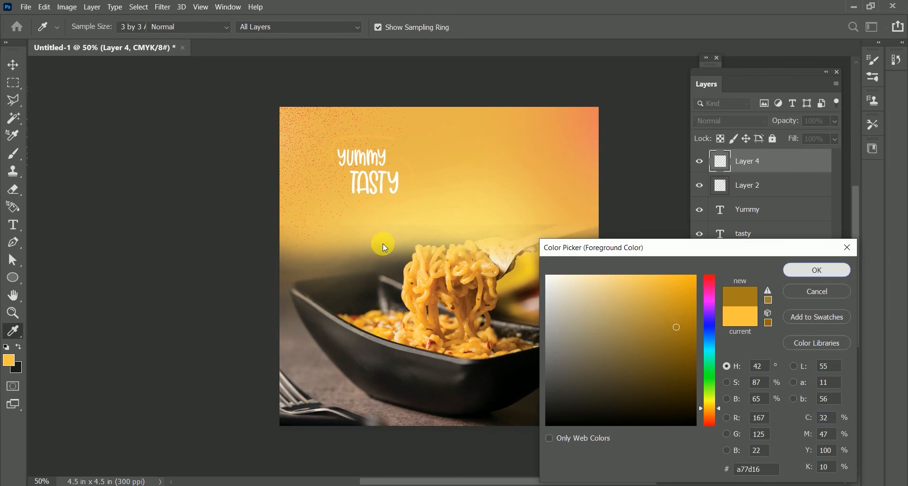
key("b")
mouse_move(371, 205)
left_mouse_down()
mouse_move(410, 202)
mouse_move(419, 154)
left_mouse_up()
mouse_move(355, 148)
left_mouse_down()
mouse_move(322, 166)
mouse_move(321, 184)
left_mouse_up()
key("ctrl+z")
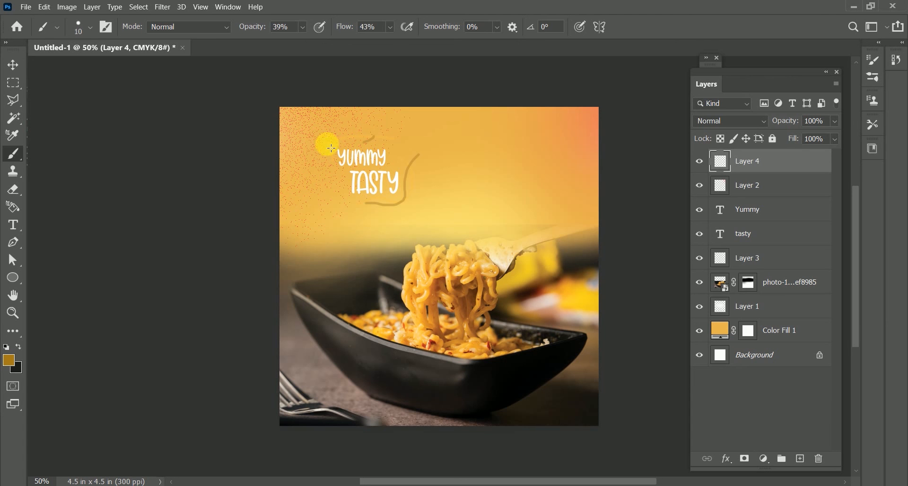
Brush short brown dashes above, below and beside the headline with the 10 px brush
key("z")
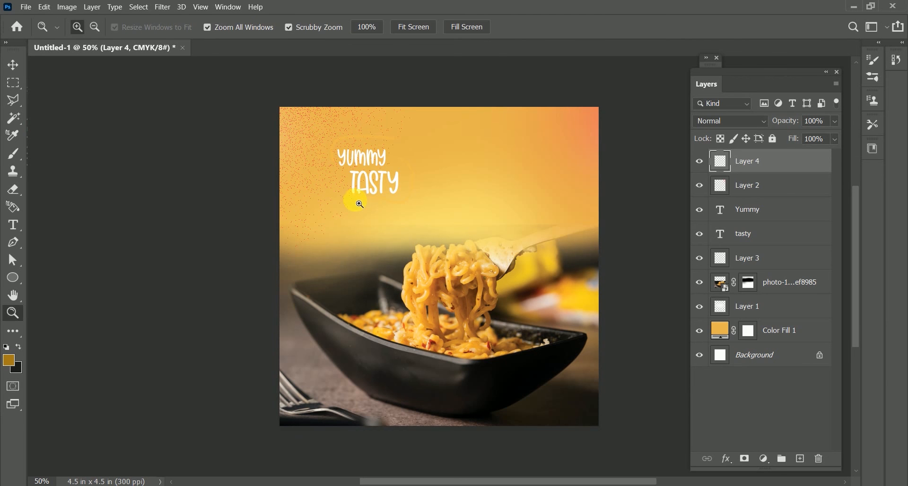
left_click(12, 154)
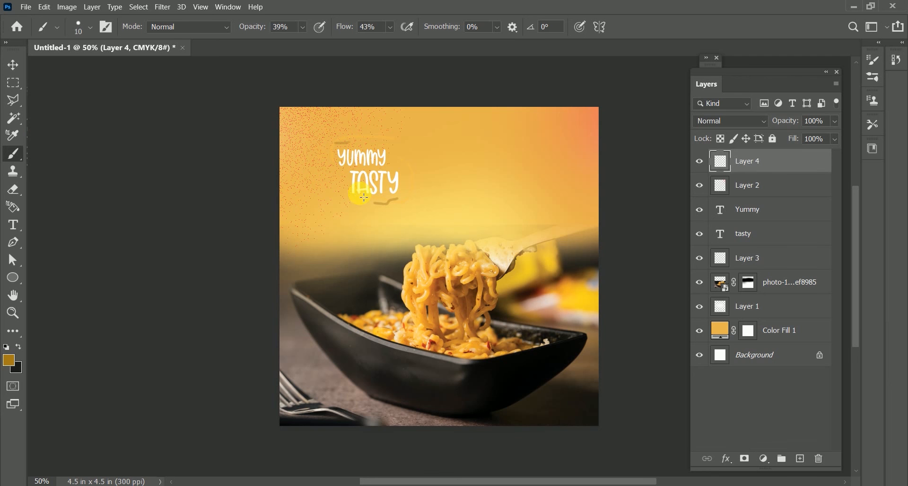
left_click_drag(400, 153, 405, 145)
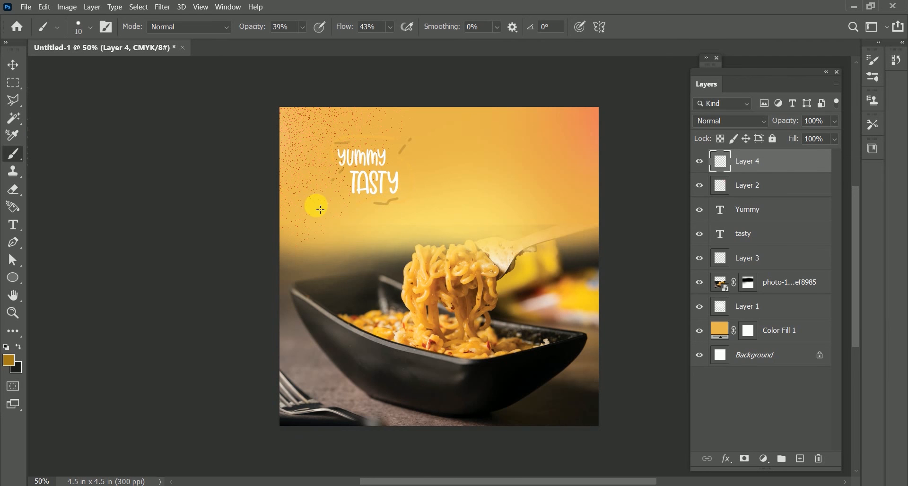
Set the foreground color to white and brush thin 7 px accent strokes around and beyond the headline
left_click(8, 361)
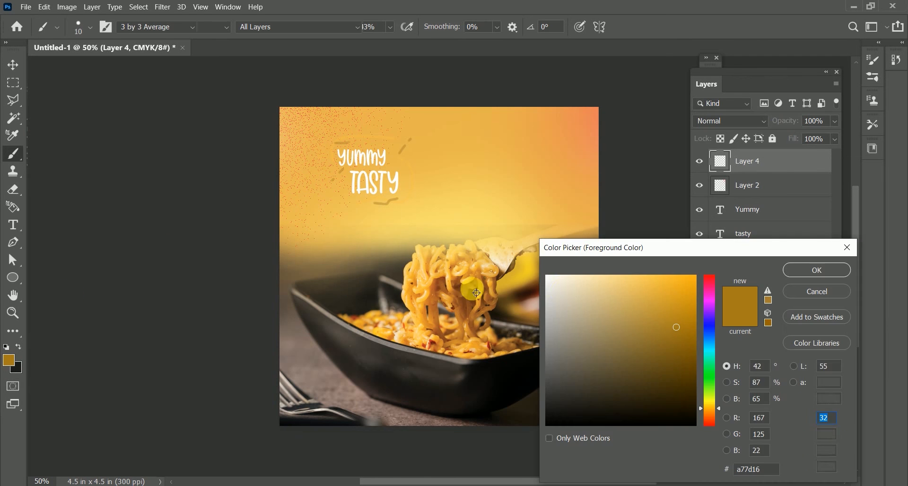
left_click(547, 277)
left_click(826, 270)
key("bracketleft")
key("bracketleft")
key("bracketleft")
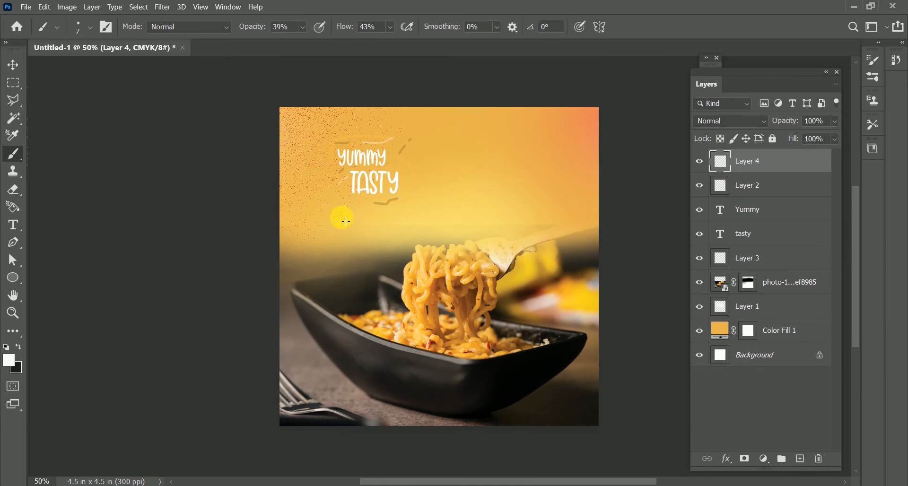
left_click_drag(429, 171, 487, 150)
left_click_drag(423, 191, 435, 202)
left_click_drag(413, 162, 444, 140)
left_click_drag(322, 229, 331, 228)
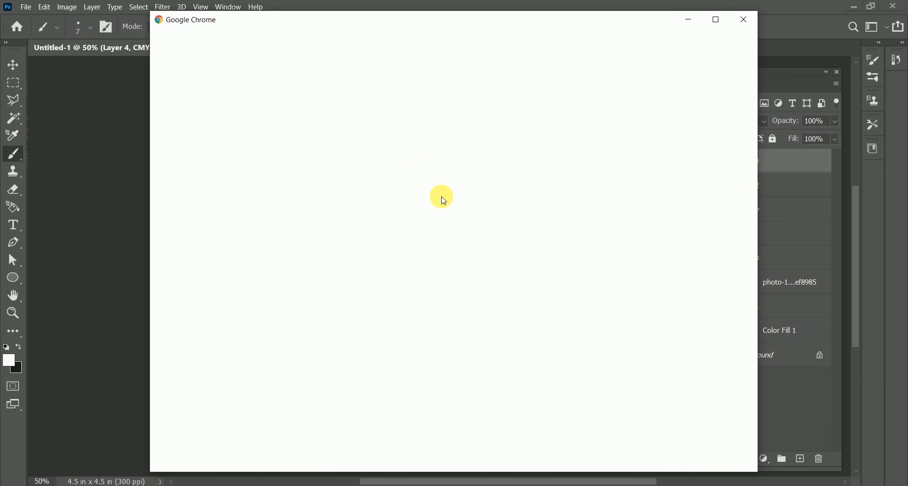
Switch to Chrome, search Google for "SMOKE .PNG" in a maximized window and show the image results
left_click(457, 154)
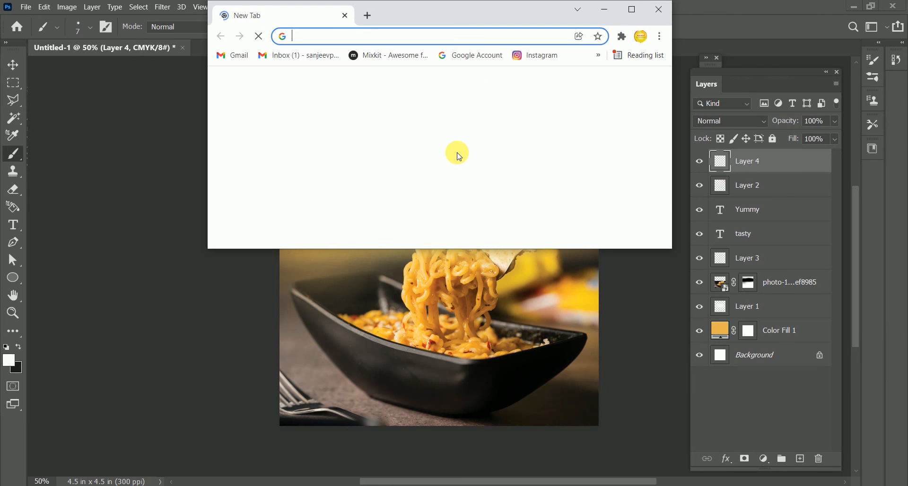
type("SMO")
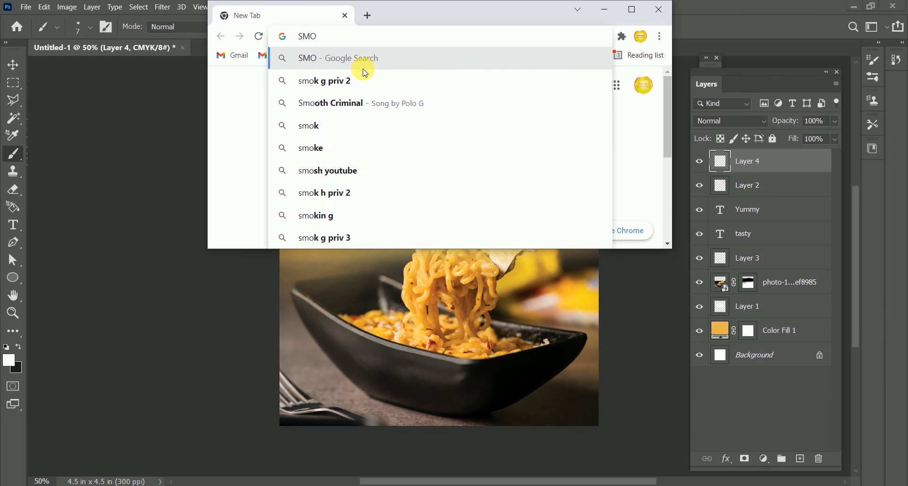
type("KE .PNG")
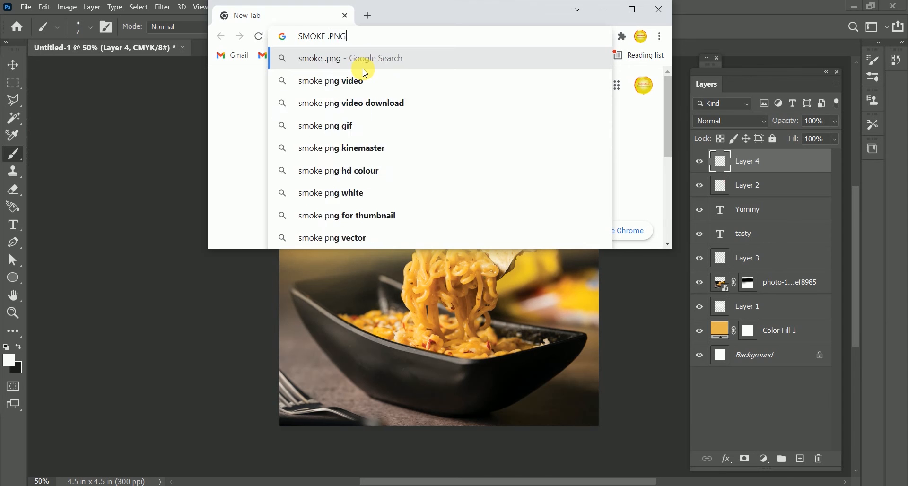
key("Return")
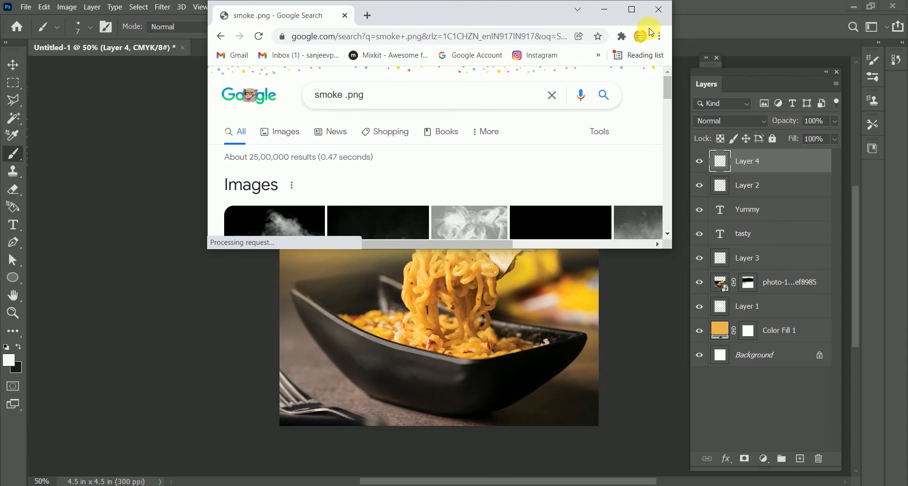
left_click(632, 9)
left_click(173, 133)
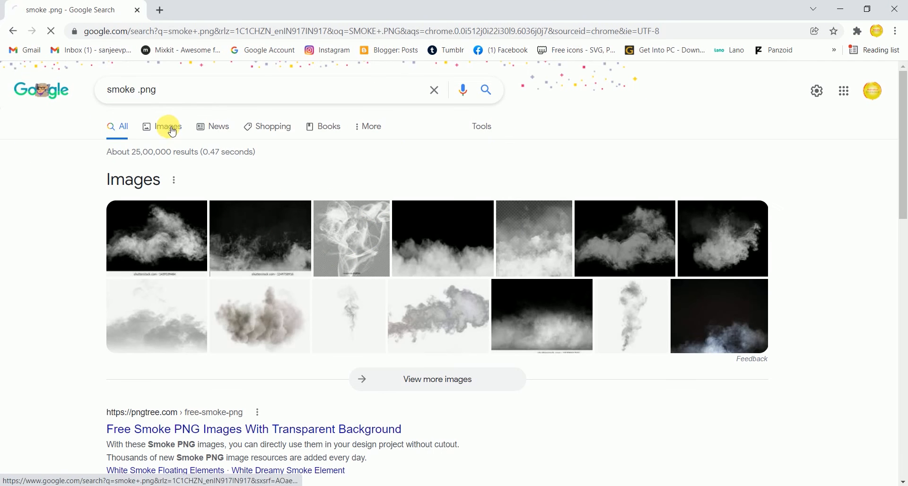
Find the thin rising smoke wisp from kindpng in the image results and save it to the computer
scroll(479, 232, "down", 3)
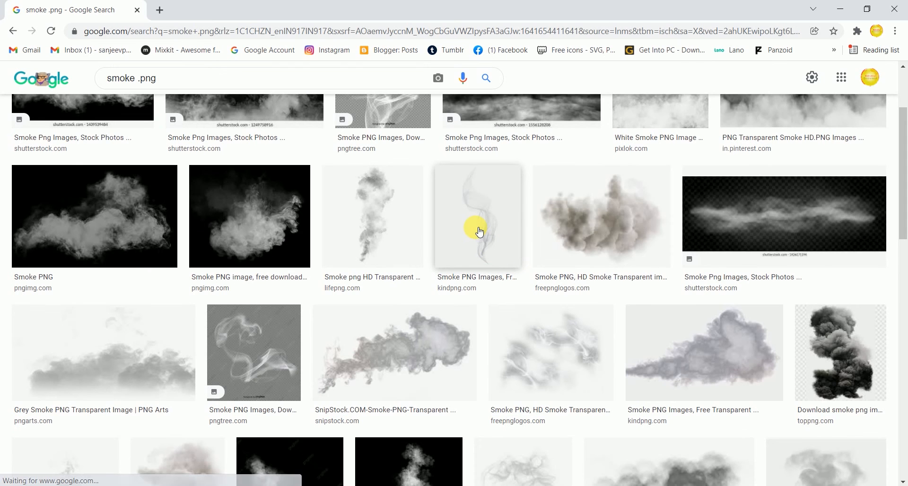
scroll(479, 232, "down", 2)
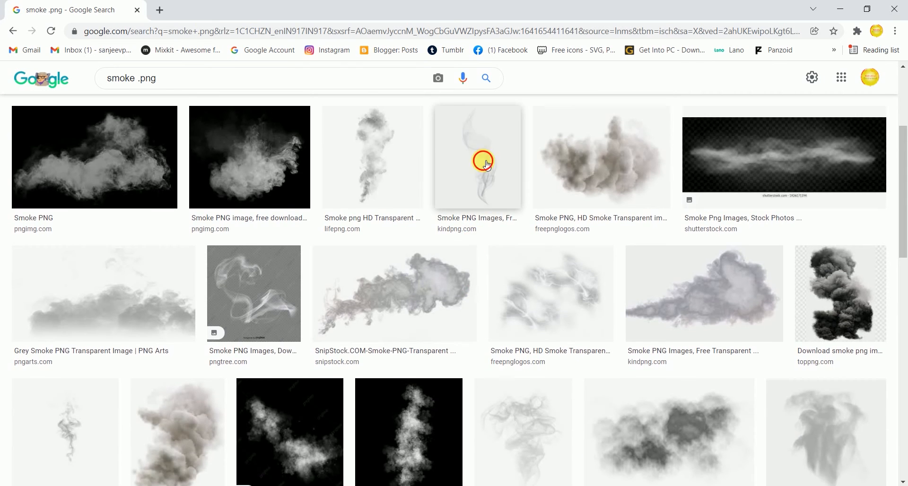
left_click(487, 165)
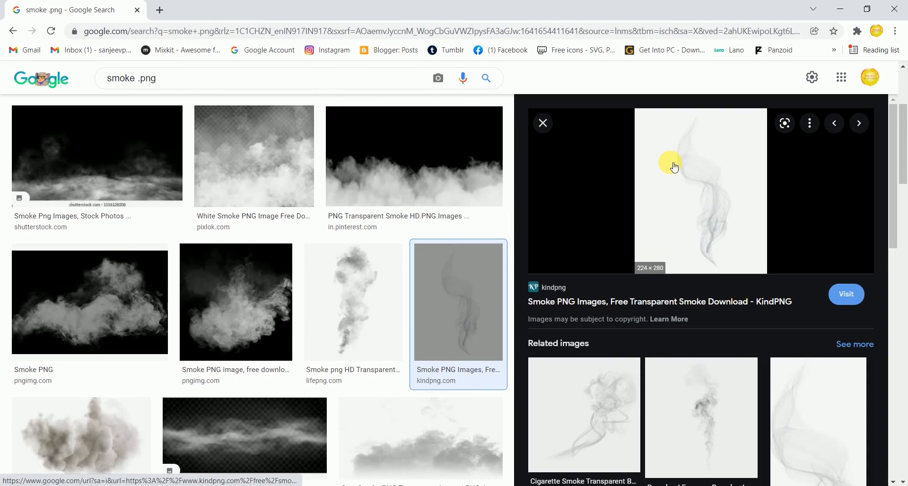
right_click(685, 137)
left_click(714, 277)
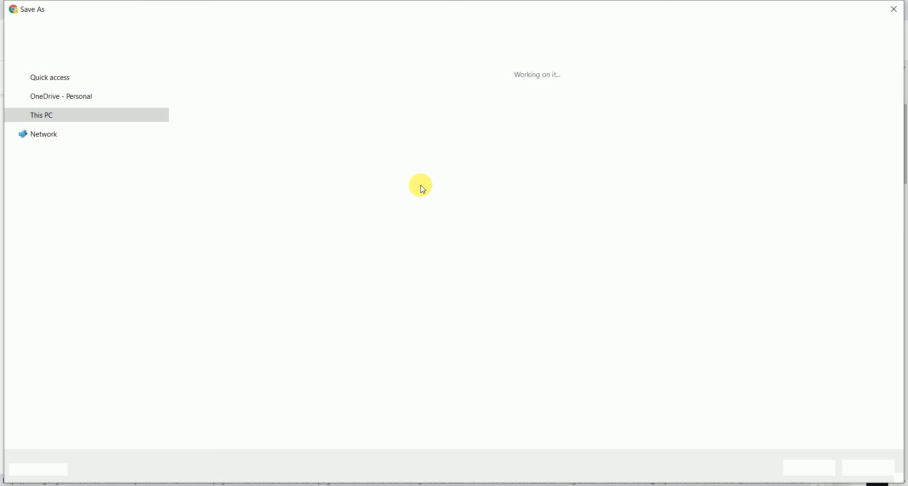
left_click(808, 469)
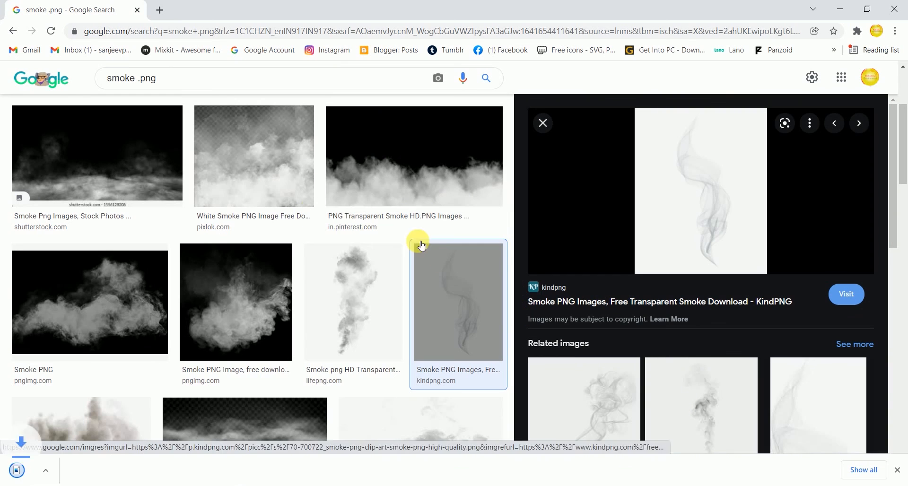
left_click(281, 179)
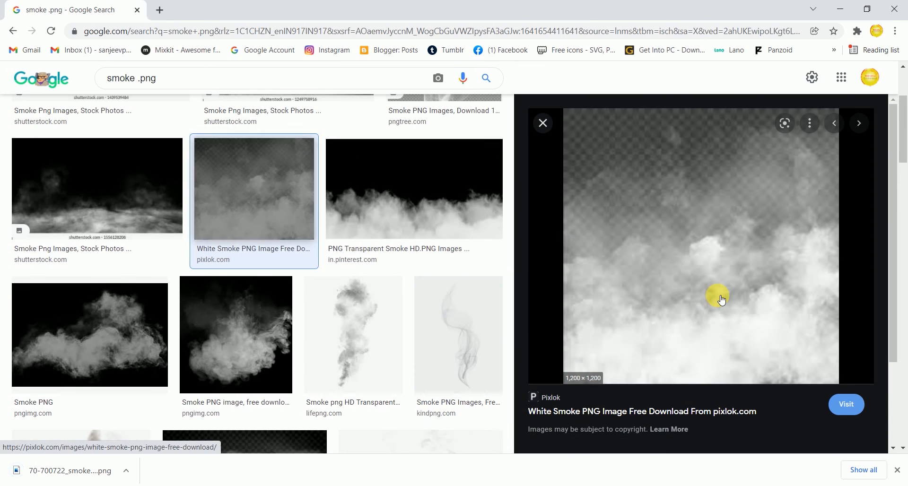
right_click(711, 226)
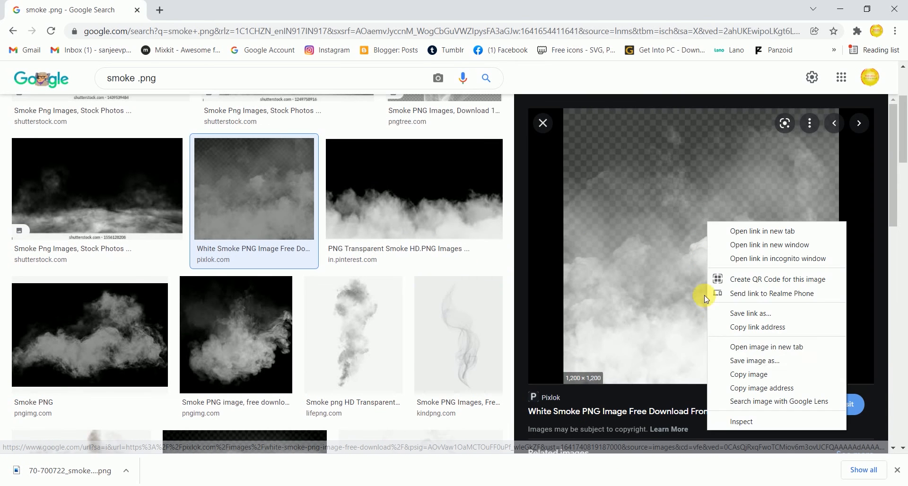
left_click(736, 360)
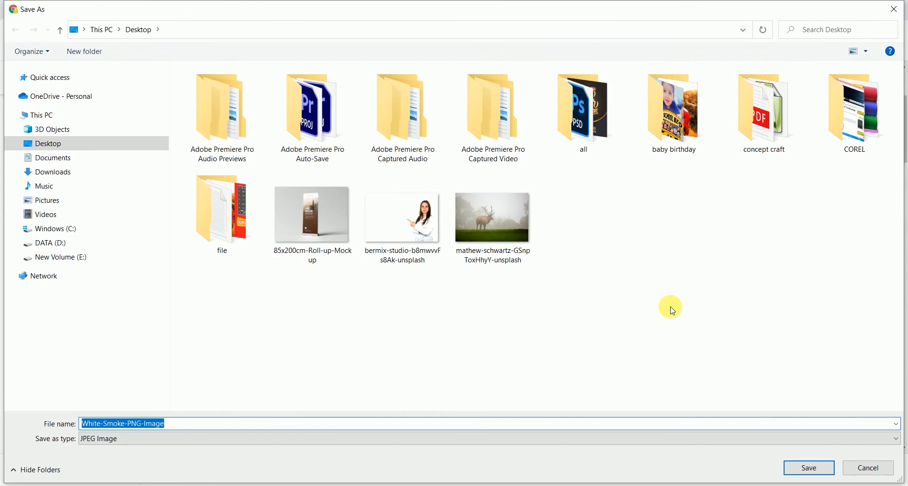
key("Escape")
Show the downloaded smoke wisp file in its folder and place it on the poster in Photoshop
left_click(125, 472)
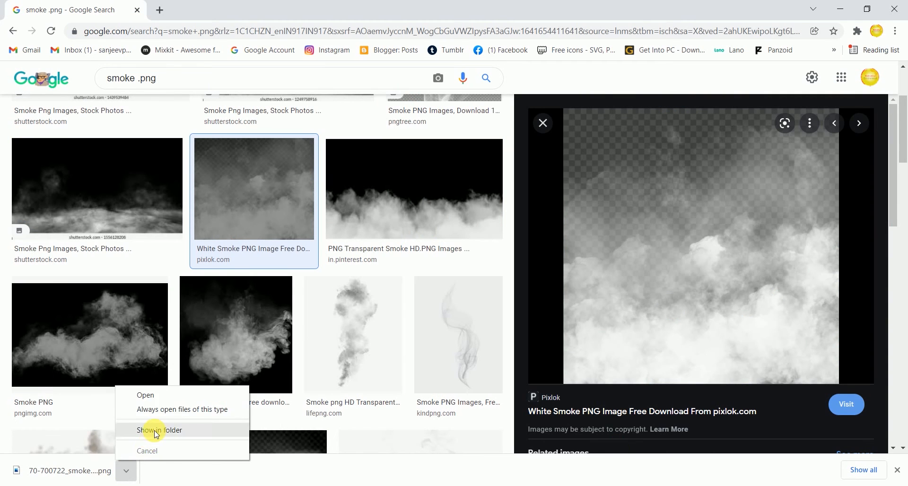
left_click(155, 431)
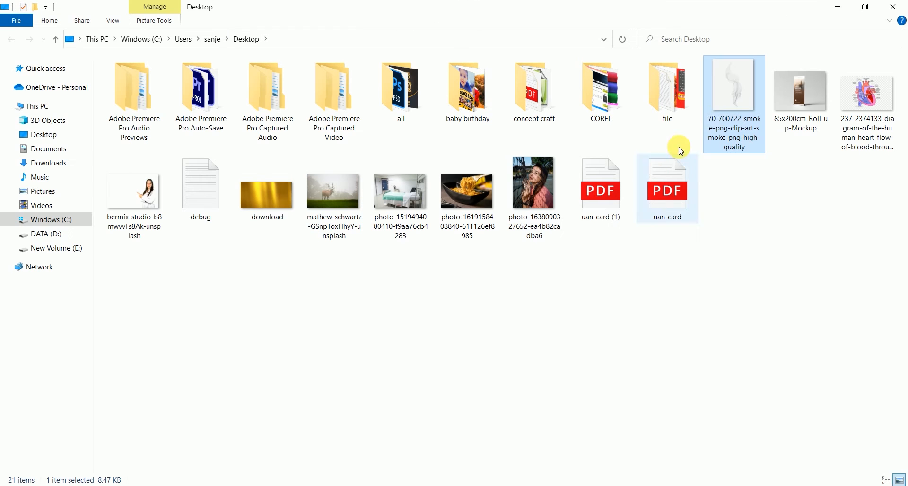
mouse_move(722, 113)
left_mouse_down()
mouse_move(436, 462)
mouse_move(554, 482)
mouse_move(396, 232)
left_mouse_up()
key("Return")
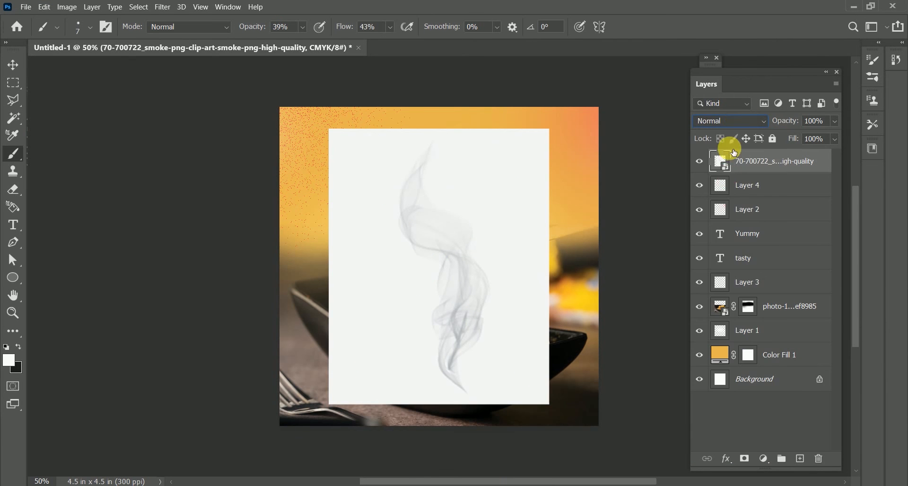
Set the smoke layer's blend mode to Divide, duplicate it, shift the smoke across the poster and add two more copies
left_click(736, 122)
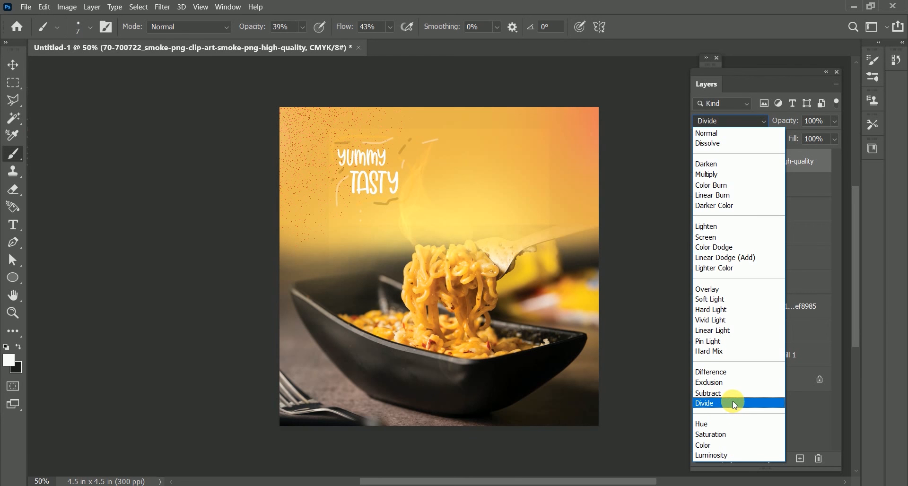
left_click(735, 403)
key("ctrl+j")
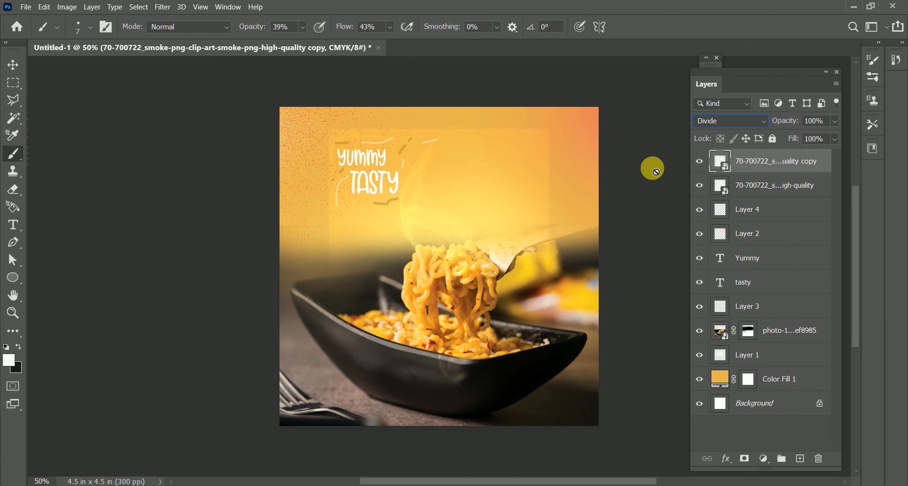
left_click(13, 63)
mouse_move(435, 249)
left_mouse_down()
mouse_move(458, 245)
mouse_move(473, 258)
mouse_move(473, 293)
mouse_move(430, 260)
mouse_move(395, 260)
mouse_move(568, 237)
mouse_move(611, 215)
left_mouse_up()
key("ctrl+j")
key("ctrl+j")
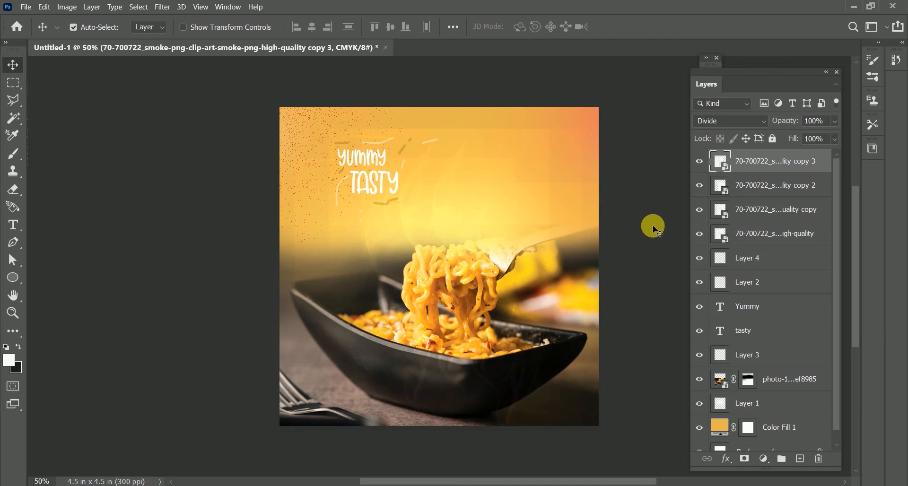
Group the four smoke layers, duplicate the group, and set the copy to 23% opacity with the Divide blend mode
left_click(759, 235, "shift")
key("ctrl+g")
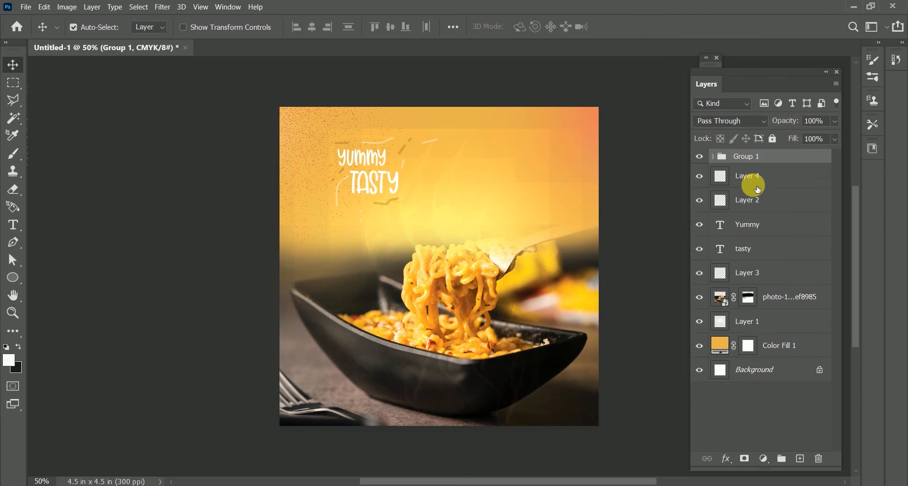
key("ctrl+j")
left_click_drag(787, 121, 745, 122)
left_click(749, 123)
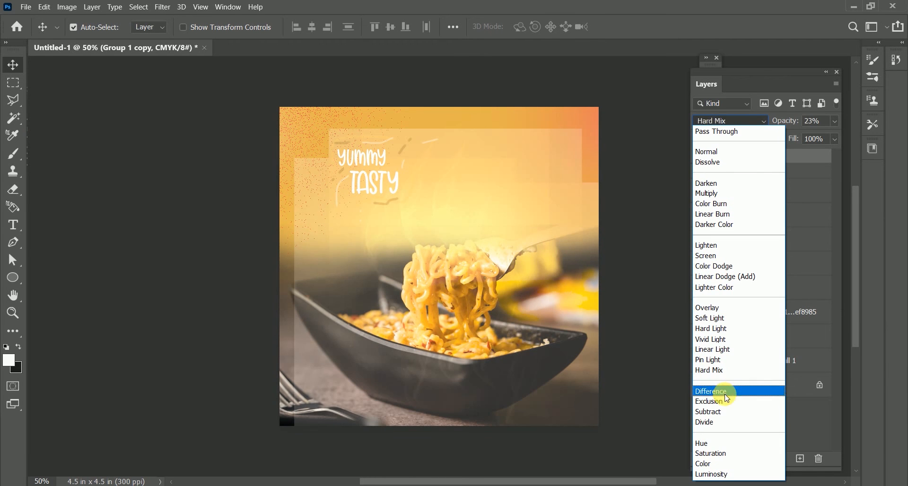
left_click(723, 421)
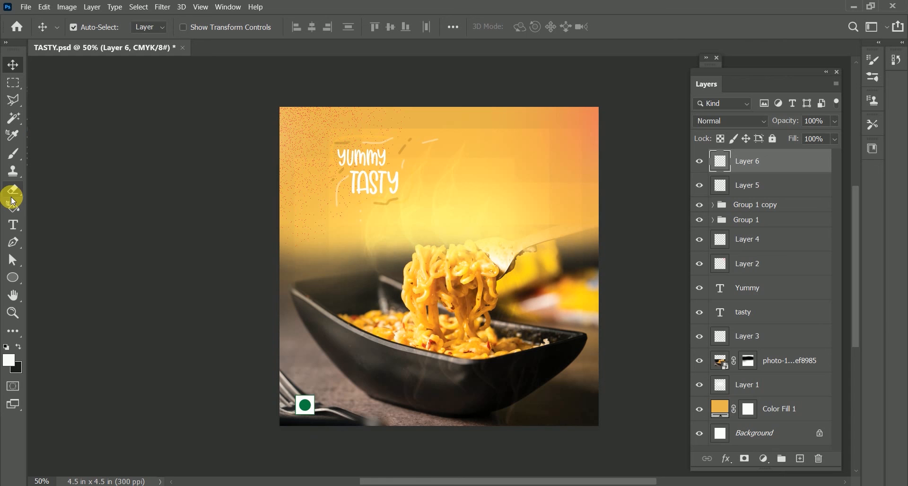
Draw a white ellipse about 582 × 208 px over the poster's upper-right corner, remove the stray second ellipse and nudge the first one up
left_click(13, 278)
left_click_drag(511, 95, 646, 144)
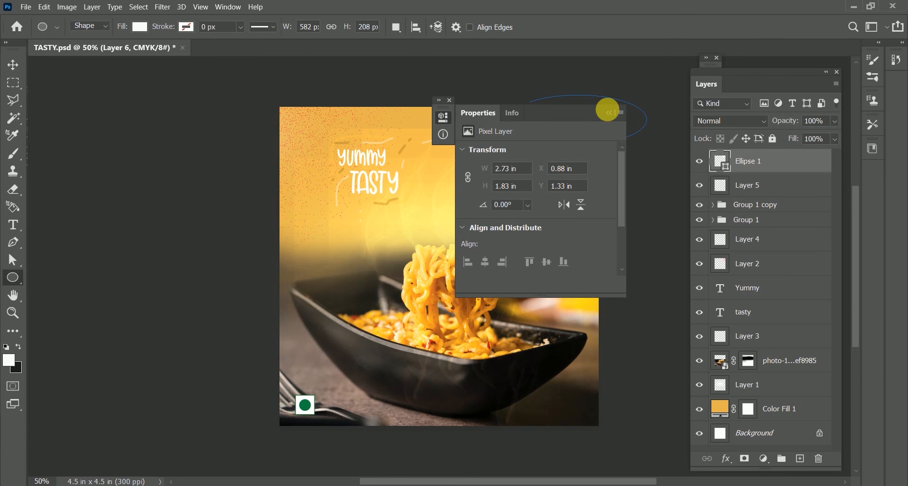
left_click_drag(607, 110, 605, 121)
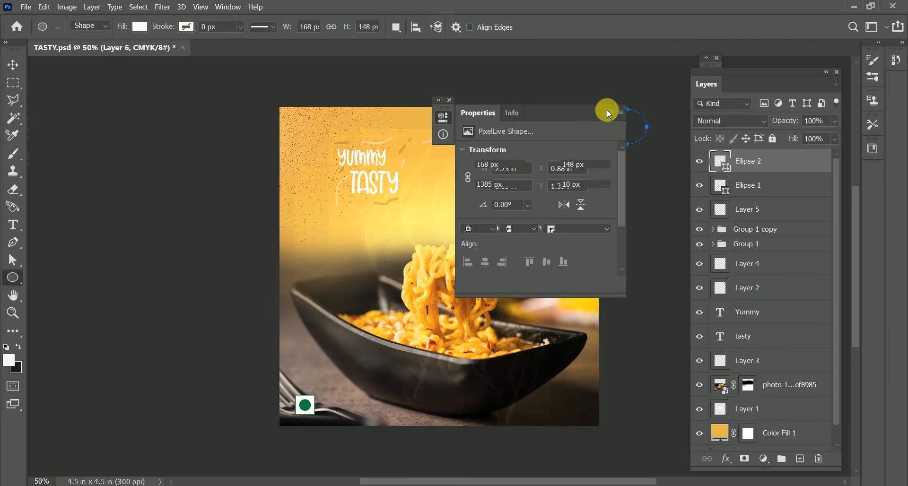
left_click(609, 112)
left_click(451, 101)
key("Delete")
key("v")
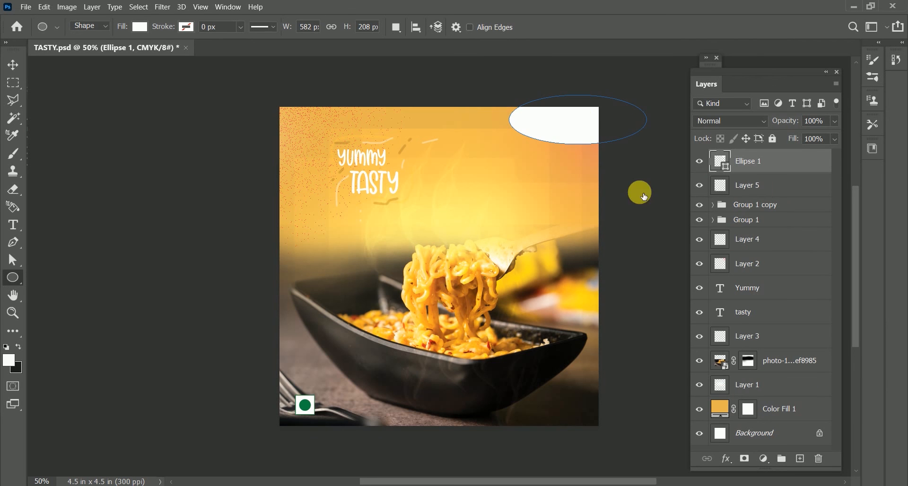
left_click_drag(532, 142, 536, 121)
left_click_drag(364, 167, 533, 122)
left_click_drag(735, 260, 749, 164)
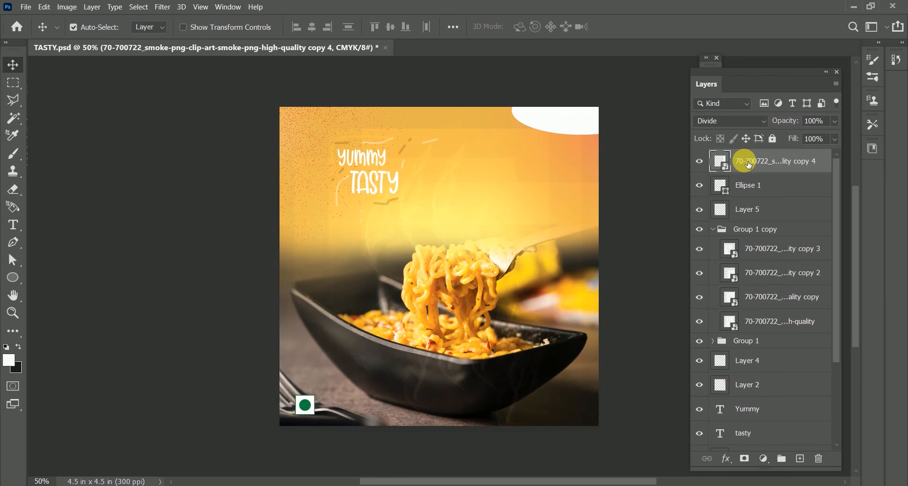
double_click(734, 164)
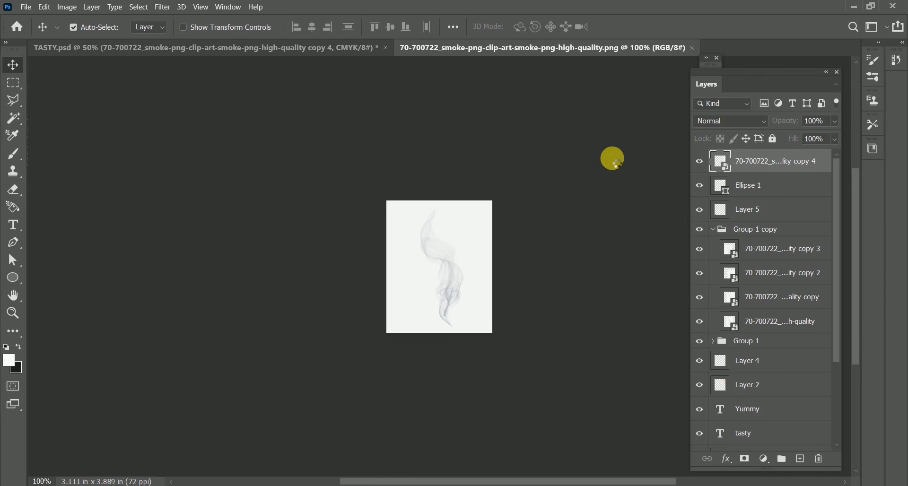
left_click(693, 48)
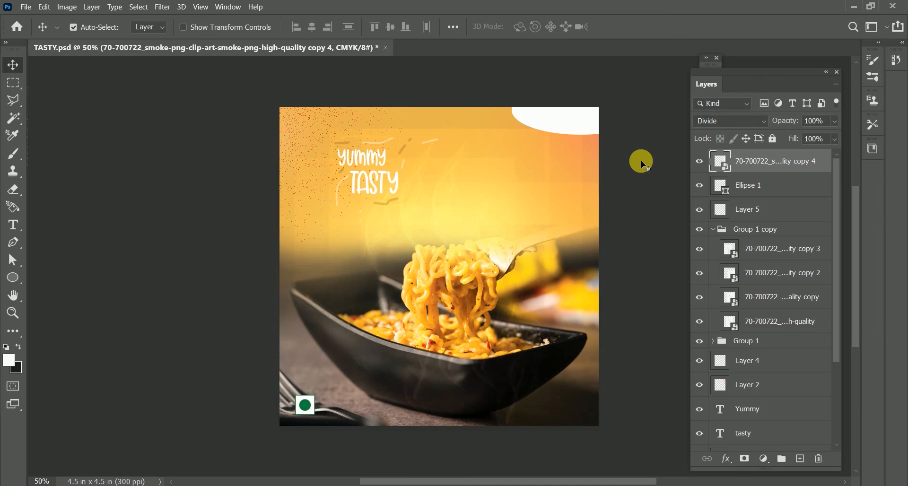
key("Delete")
Duplicate the Yummy text, bring the copy above the ellipse layer and move it onto the white corner ellipse
left_click(369, 151)
right_click(370, 155)
left_click(378, 210)
left_click_drag(729, 384, 764, 163)
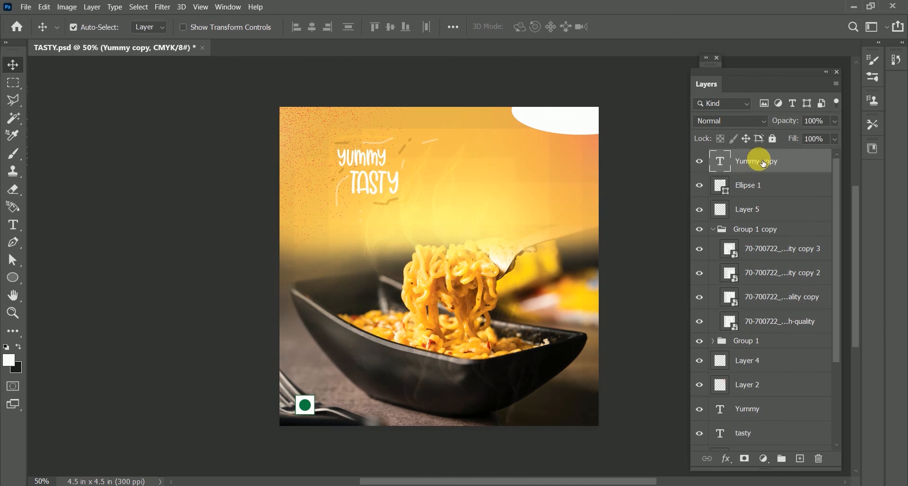
left_click_drag(370, 166, 573, 118)
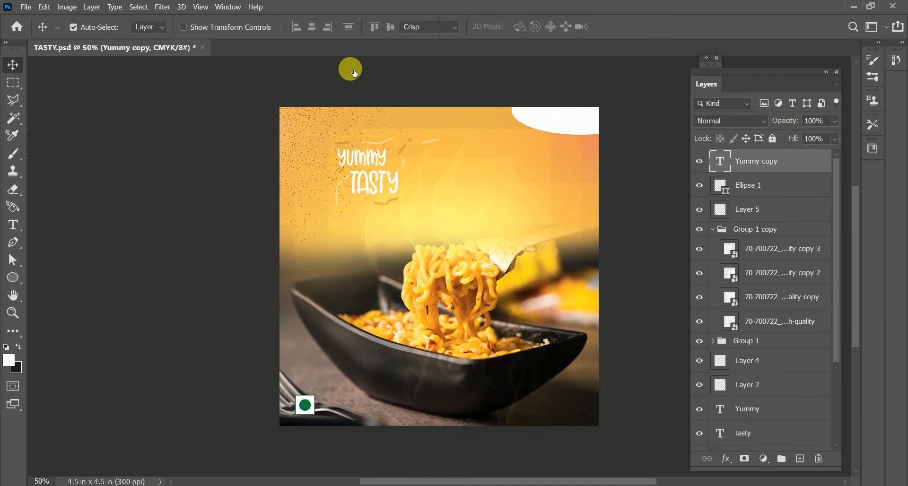
Recolor the Yummy copy brown (#a75b17) and adjust its position inside the white ellipse
double_click(718, 162)
left_click(532, 25)
left_click(465, 268)
left_click(466, 292)
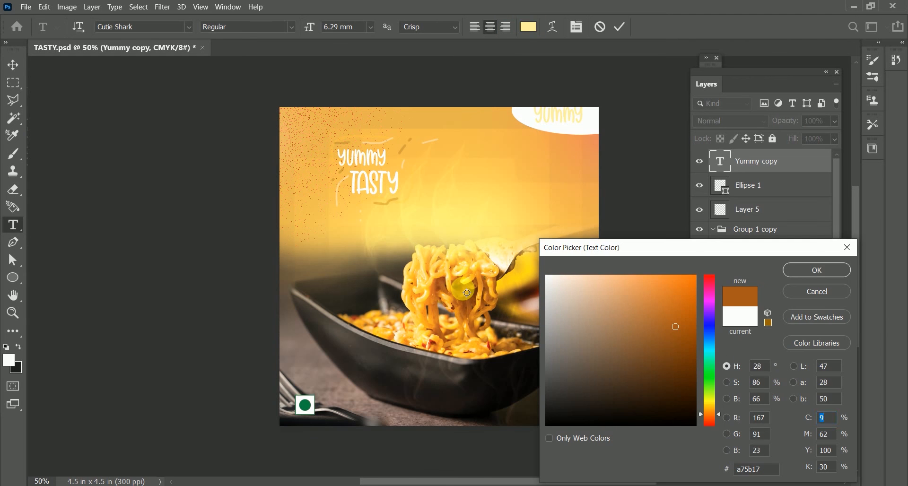
left_click(818, 270)
left_click(13, 64)
left_click_drag(570, 123, 577, 126)
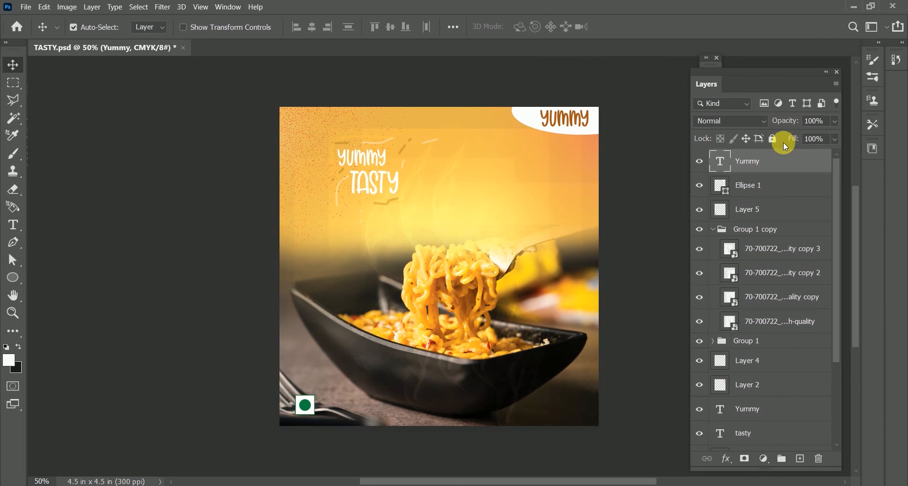
Change the corner Yummy text color to crimson (#a7173c)
double_click(723, 161)
left_click(530, 26)
left_click(710, 281)
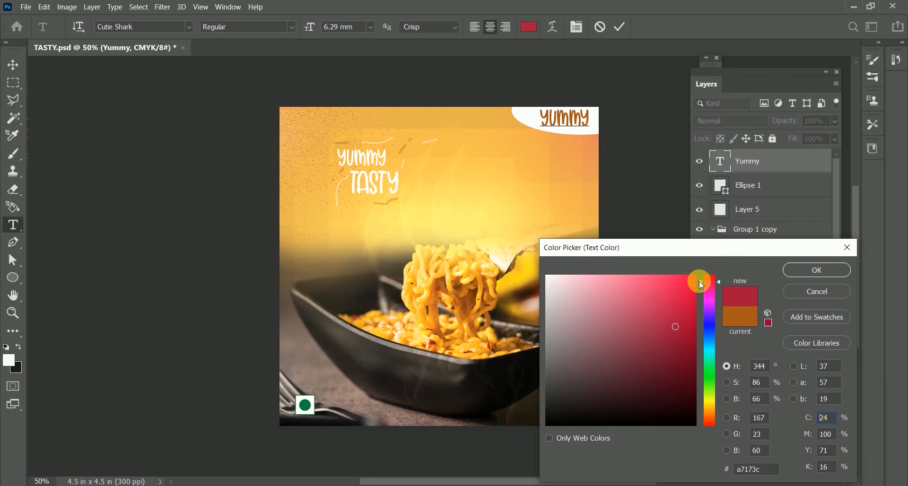
left_click(817, 270)
left_click(13, 64)
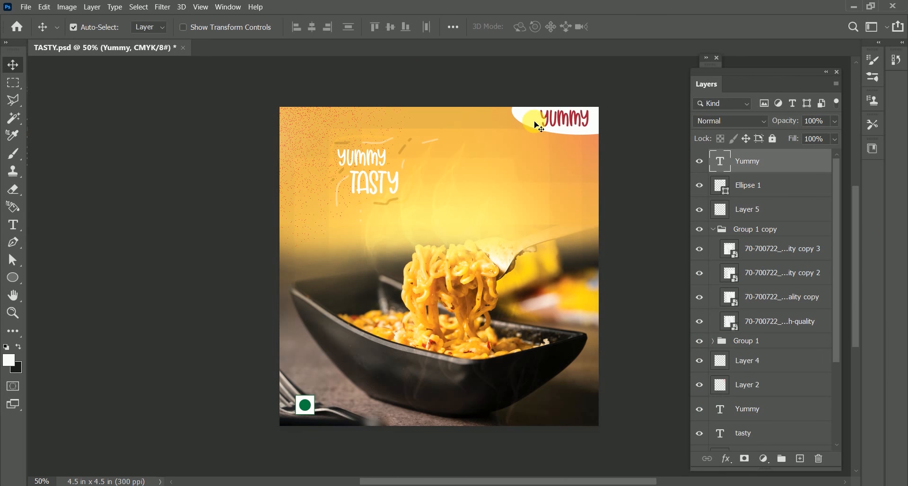
Shift the white ellipse slightly right and rotate the corner Yummy text about 5° clockwise
left_click(533, 125)
left_click_drag(533, 124, 542, 124)
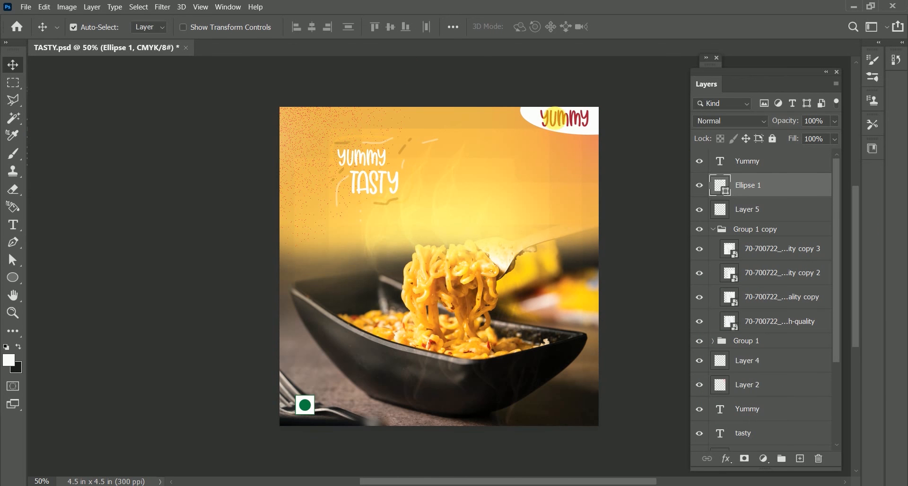
left_click(560, 123)
key("ctrl+t")
left_click_drag(608, 147, 601, 147)
key("Return")
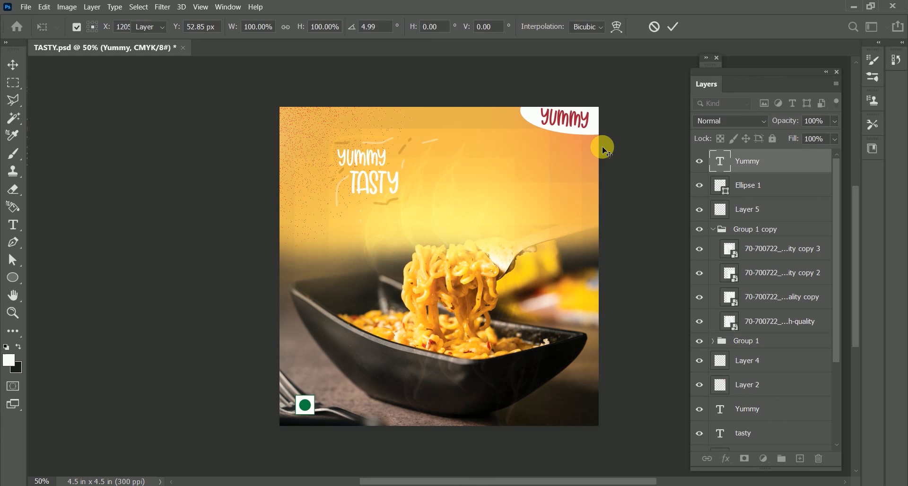
Scale the corner Yummy text down slightly and move the white ellipse further into the poster's upper-right corner
key("ctrl+t")
left_click_drag(301, 29, 293, 30)
key("Return")
left_click_drag(528, 102, 315, 139)
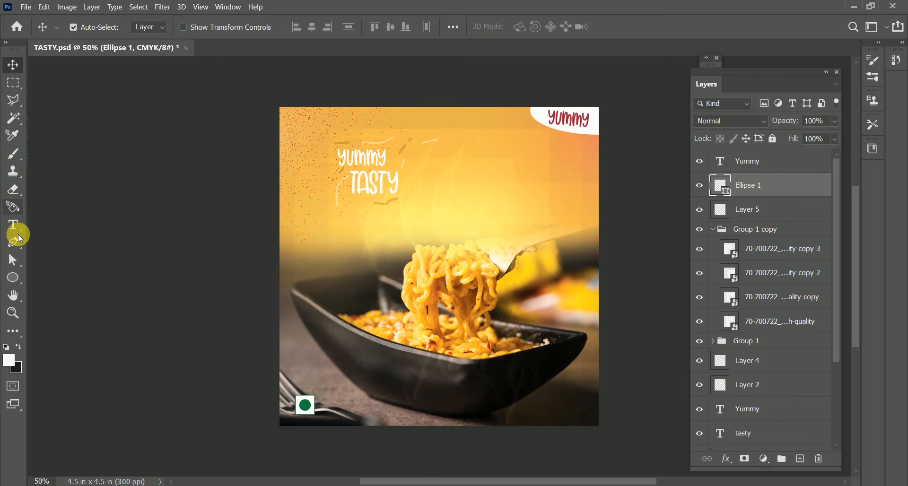
Draw a white rectangle about 501 × 239 px to the right of the Yummy TASTY headline
right_click(13, 280)
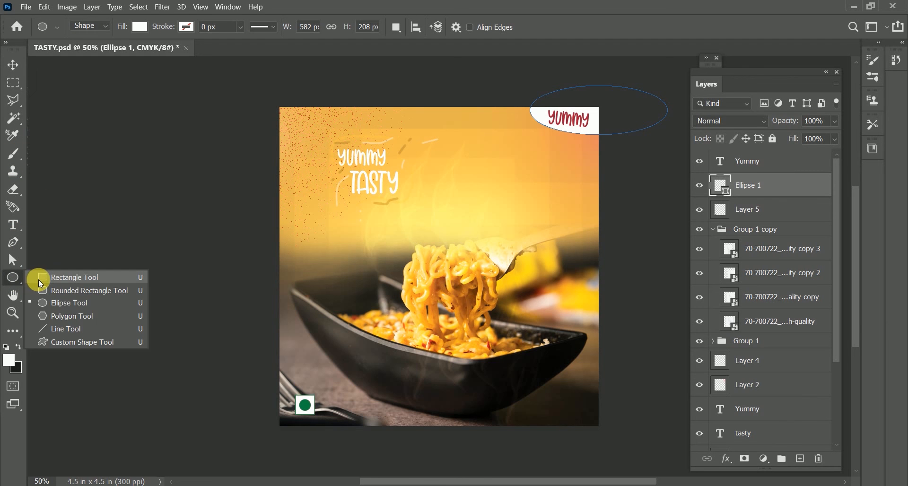
left_click(38, 279)
left_click_drag(424, 157, 534, 208)
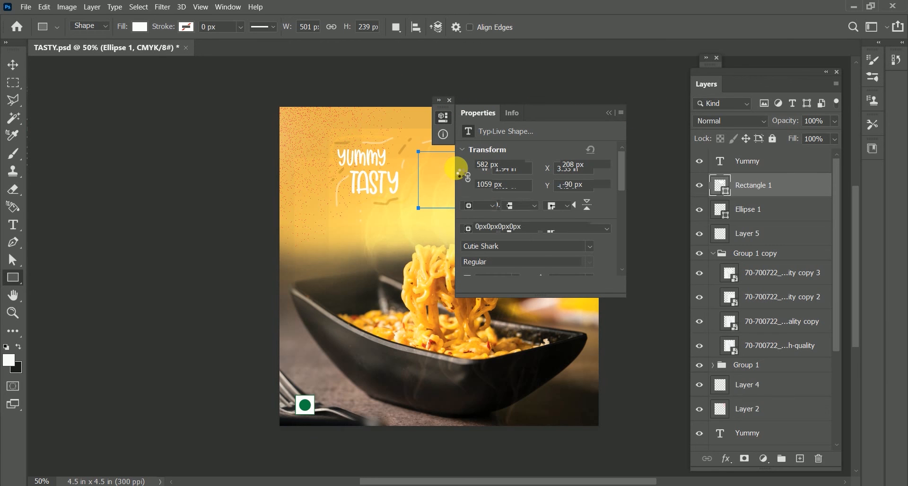
left_click(451, 100)
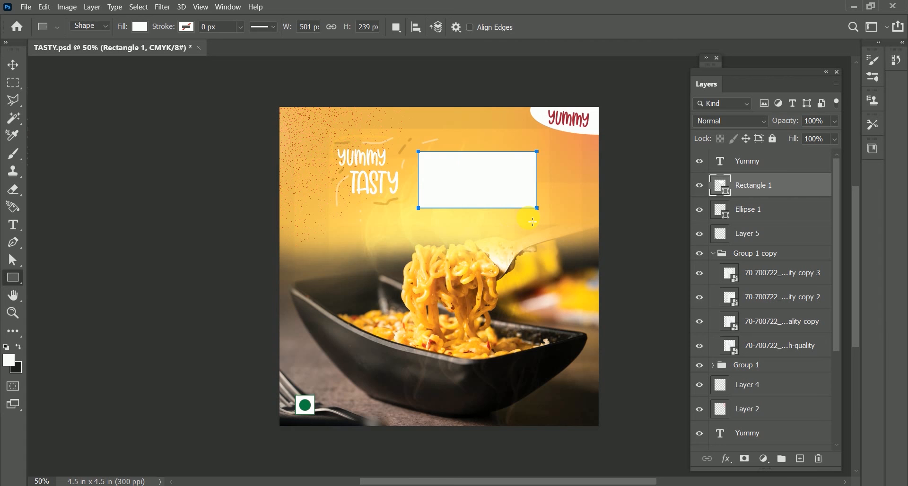
Warp the white rectangle into a wavy flag shape and shift it slightly up and toward the headline
key("ctrl+t")
right_click(486, 163)
left_click(516, 230)
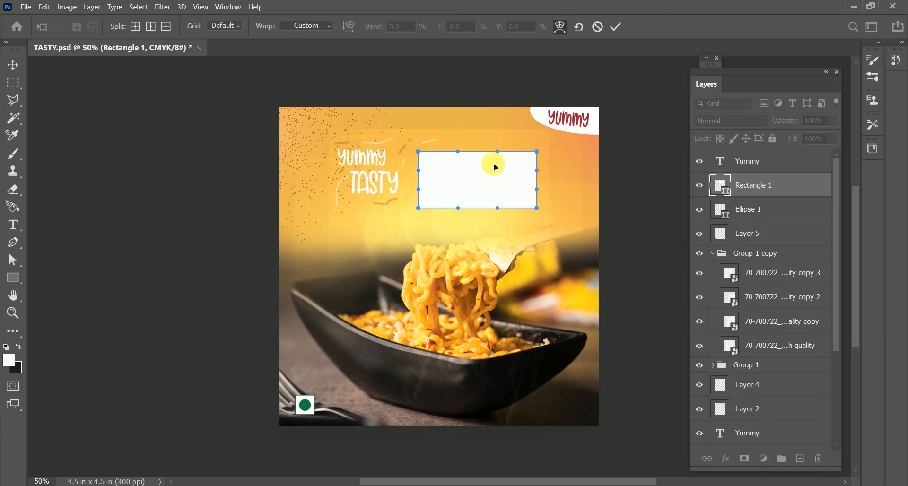
left_click_drag(419, 208, 421, 200)
left_click_drag(424, 158, 427, 161)
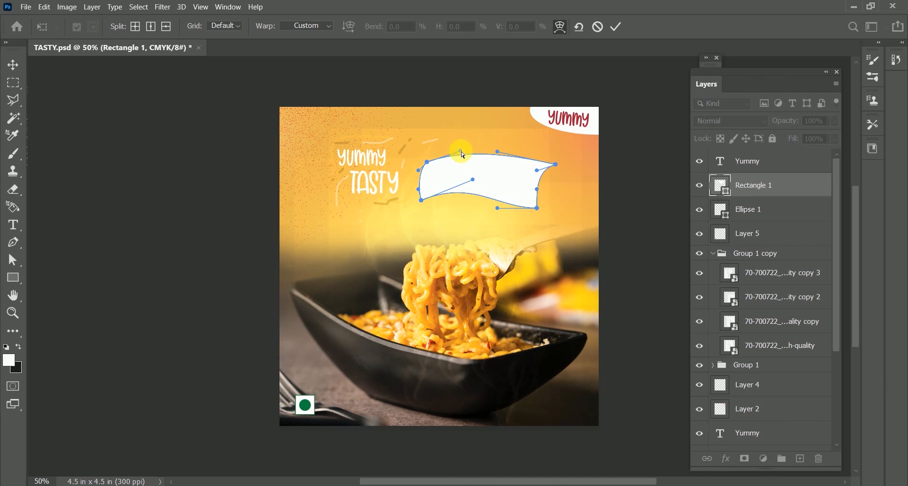
left_click_drag(473, 179, 484, 174)
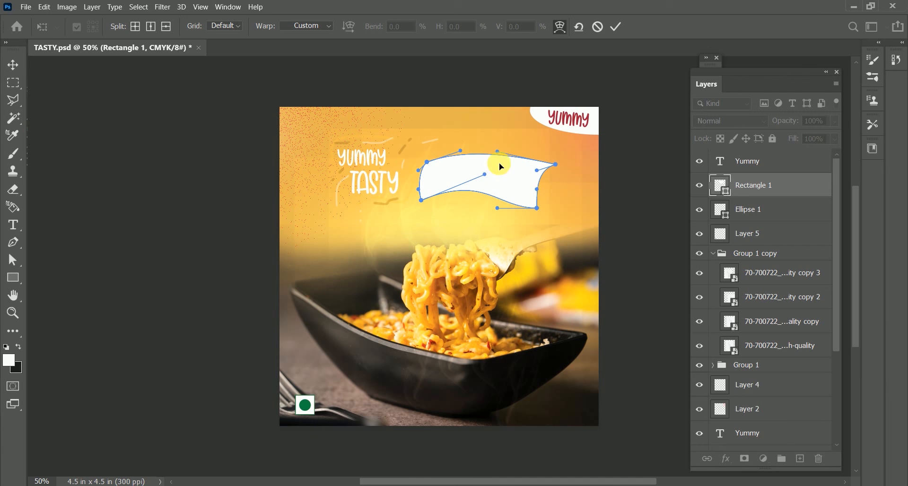
left_click_drag(537, 207, 524, 207)
left_click_drag(427, 162, 430, 168)
left_click(13, 64)
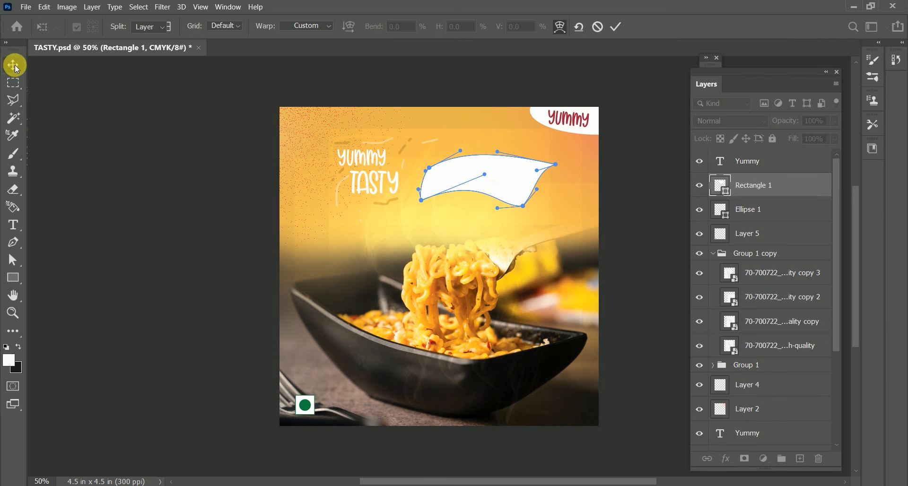
left_click_drag(466, 178, 464, 171)
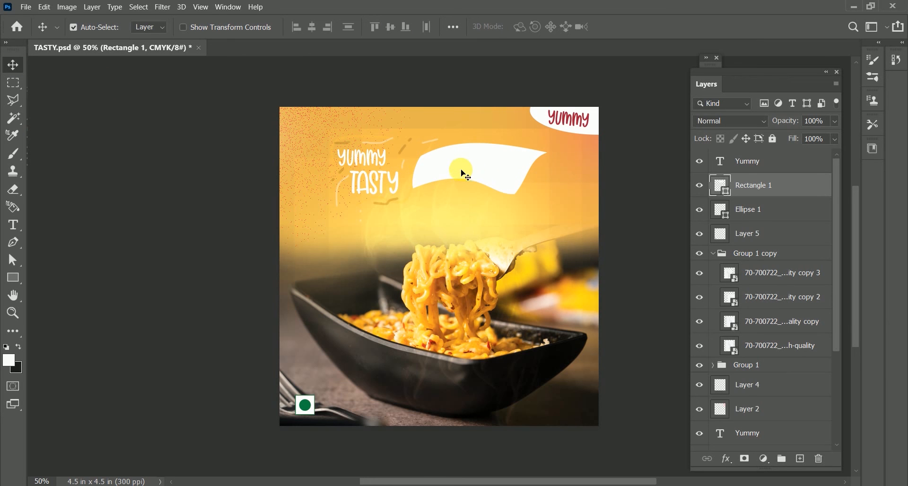
Add a layer mask to the wavy white banner and fade its lower edge in black with a soft 30 px brush at 19% opacity, 16% flow
left_click(745, 459)
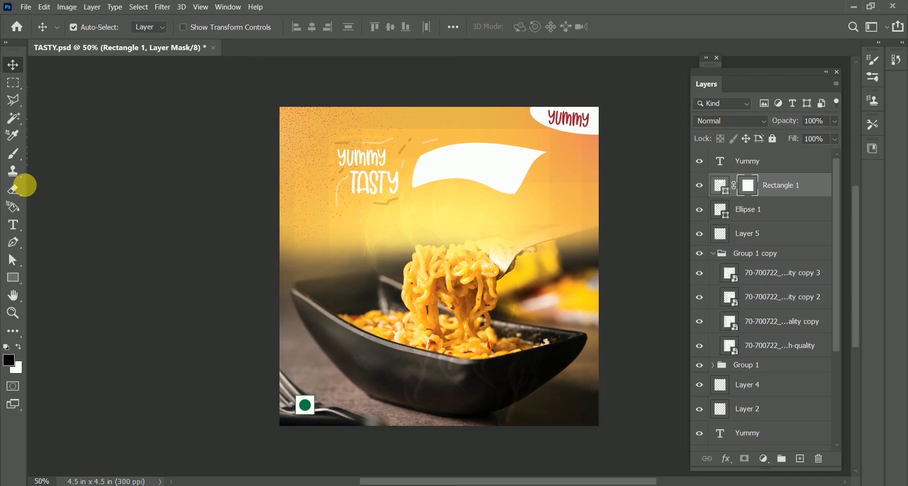
key("b")
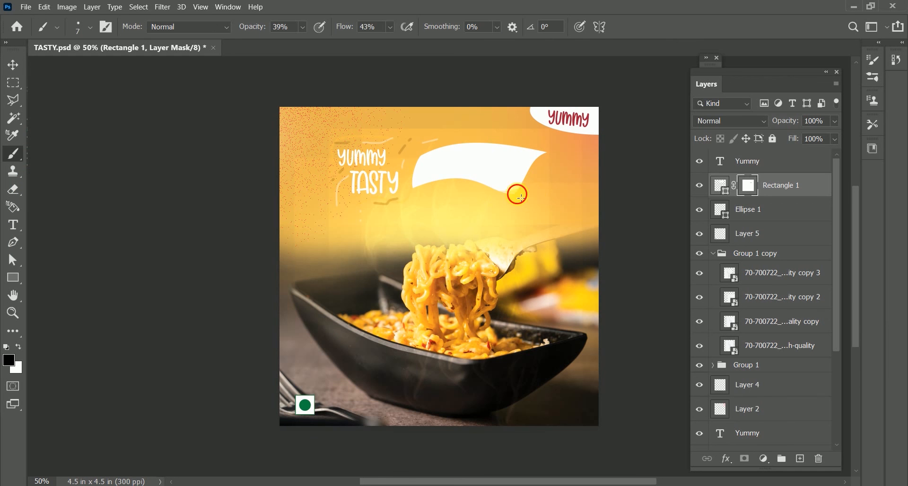
right_click(545, 196)
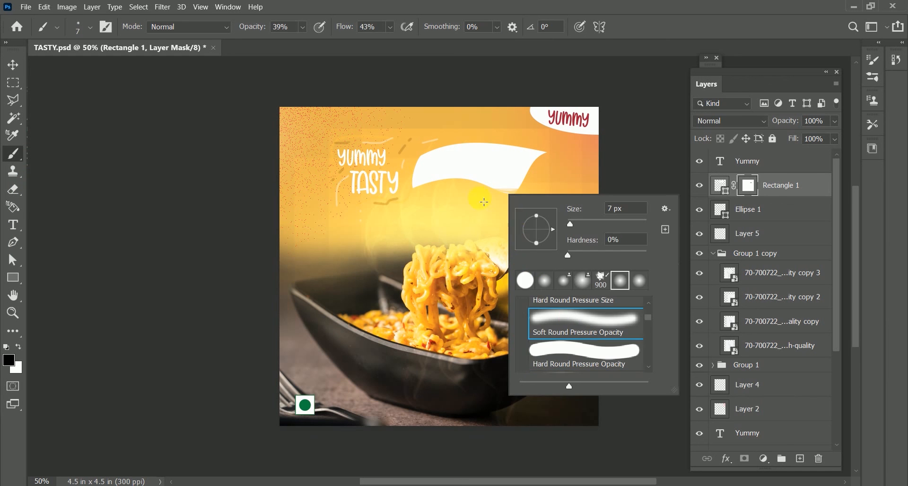
key("Escape")
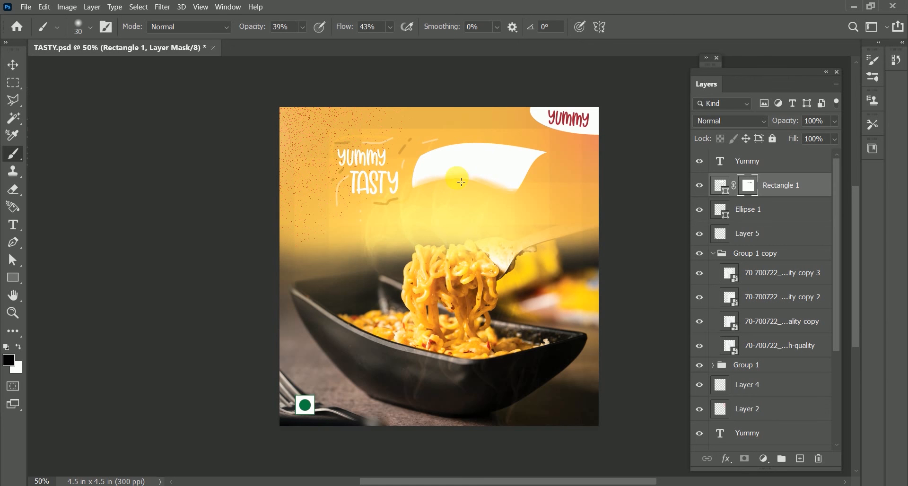
left_click_drag(260, 28, 246, 27)
left_click_drag(344, 26, 326, 27)
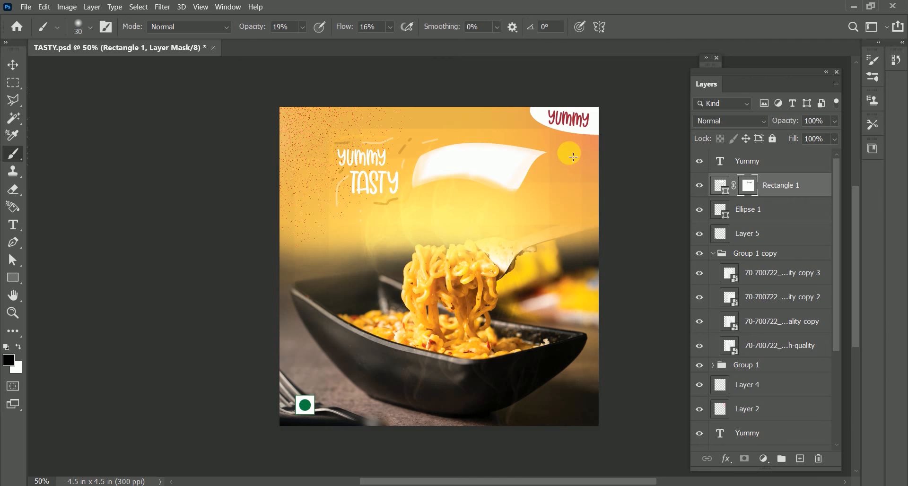
Set the brush to 48% opacity, 40% flow and 29% smoothing, and undo the last stroke on the banner's mask
left_click_drag(348, 28, 359, 28)
left_click_drag(435, 30, 449, 30)
left_click_drag(255, 28, 269, 29)
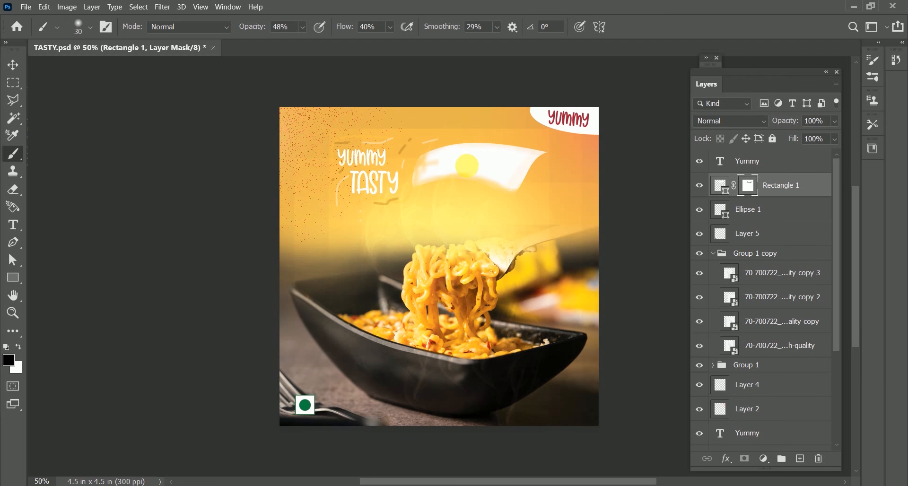
key("ctrl+z")
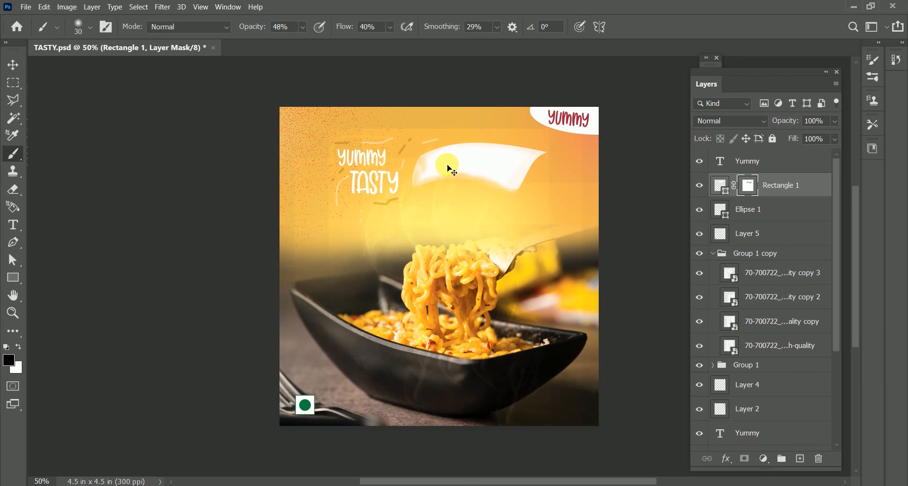
Choose the Soft Round brush from the General Brushes for painting on the banner's mask
right_click(534, 173)
scroll(570, 293, "down", 4)
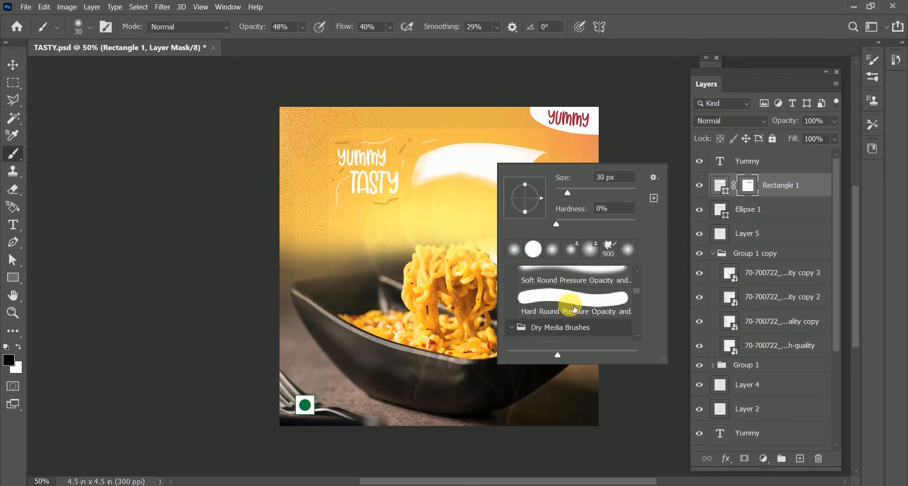
scroll(575, 283, "up", 3)
scroll(576, 283, "up", 3)
left_click(575, 289)
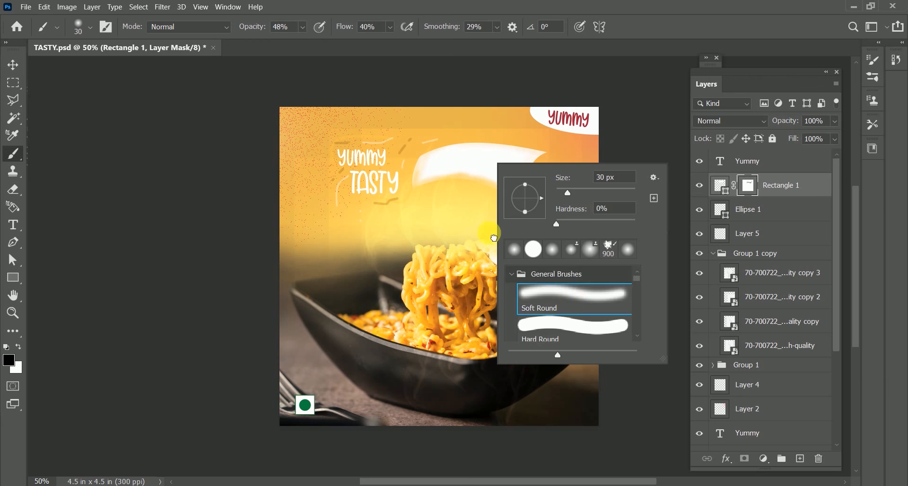
left_click(464, 162)
Enlarge the brush to 125 px with 24% opacity and 9% flow and lightly fade the banner through its mask
key("bracketright")
key("bracketright")
key("bracketright")
key("bracketright")
key("bracketright")
key("bracketright")
key("bracketright")
left_click_drag(345, 27, 331, 27)
left_click_drag(250, 26, 231, 24)
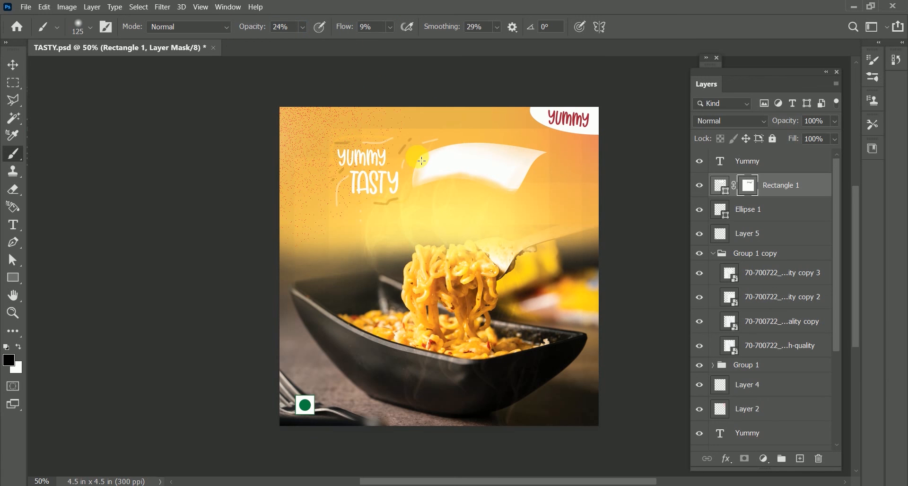
Recolor the wavy banner to red #fc0000 and set its layer's blend mode to Overlay
double_click(722, 187)
left_click(570, 122)
left_click(573, 116)
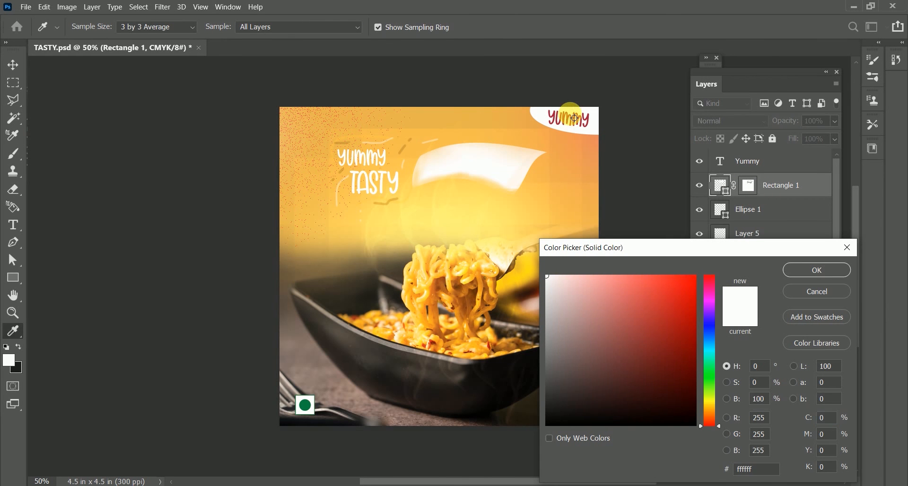
left_click(696, 278)
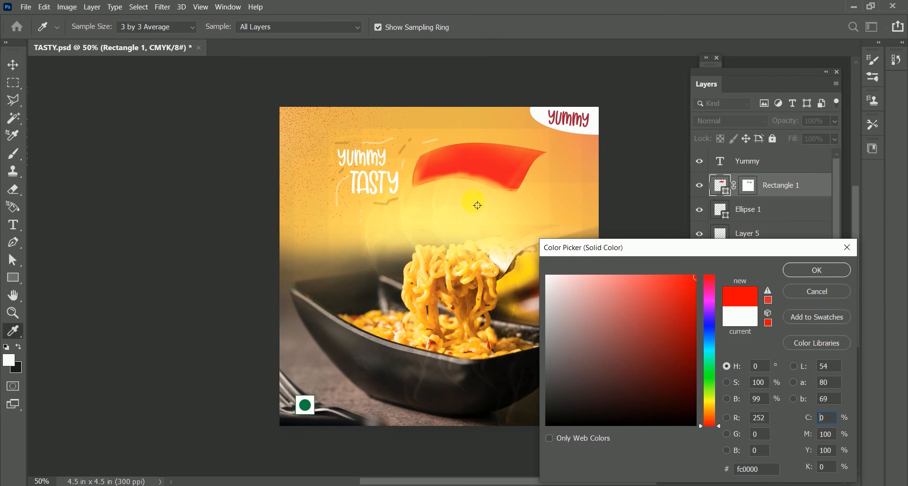
left_click(817, 270)
left_click(732, 121)
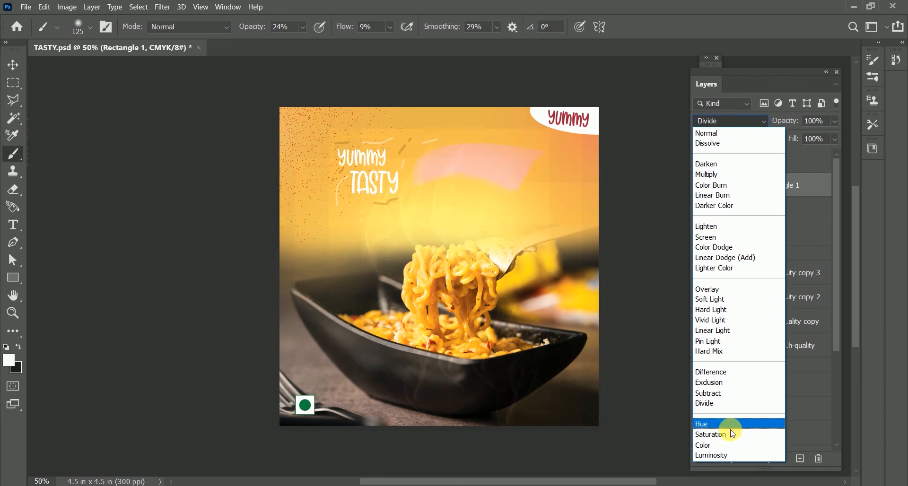
left_click(747, 289)
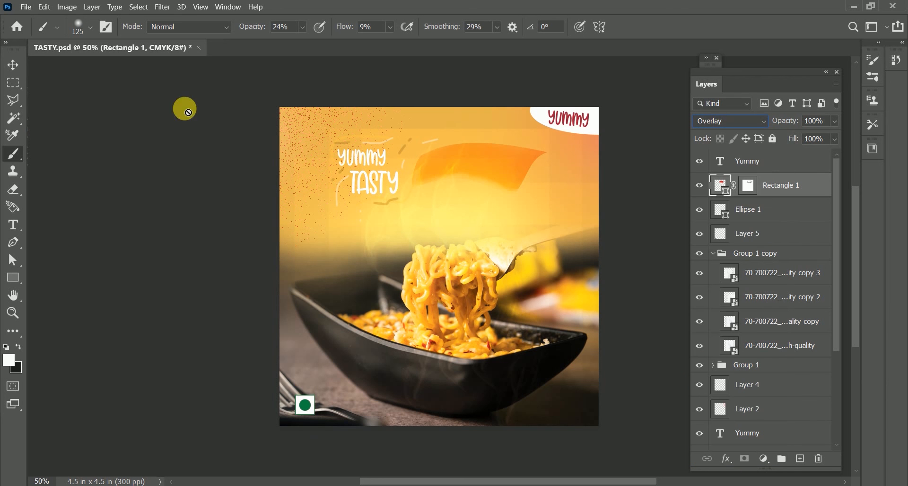
Move the wavy banner behind the Yummy TASTY headline, scale it up slightly and extend it past the poster's left edge
left_click(12, 64)
left_click_drag(465, 159, 332, 159)
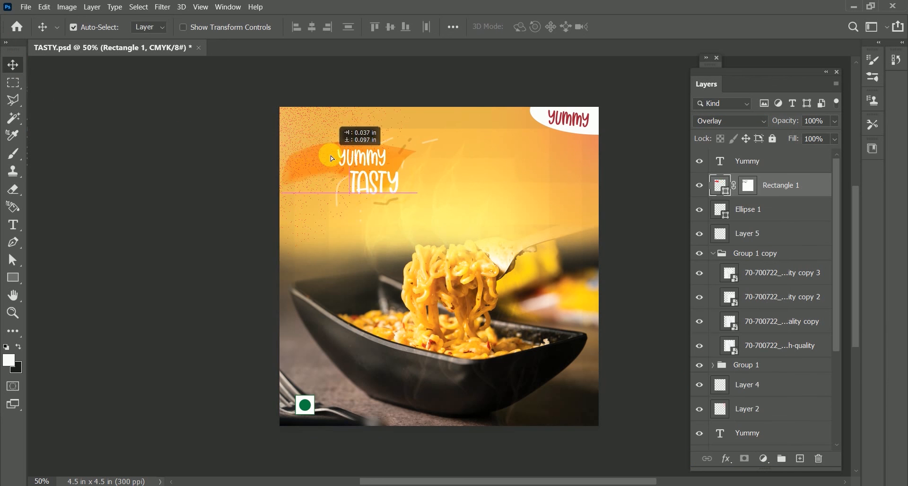
key("ctrl+t")
left_click(286, 27)
left_click_drag(301, 27, 312, 27)
left_click_drag(292, 170, 285, 170)
key("Return")
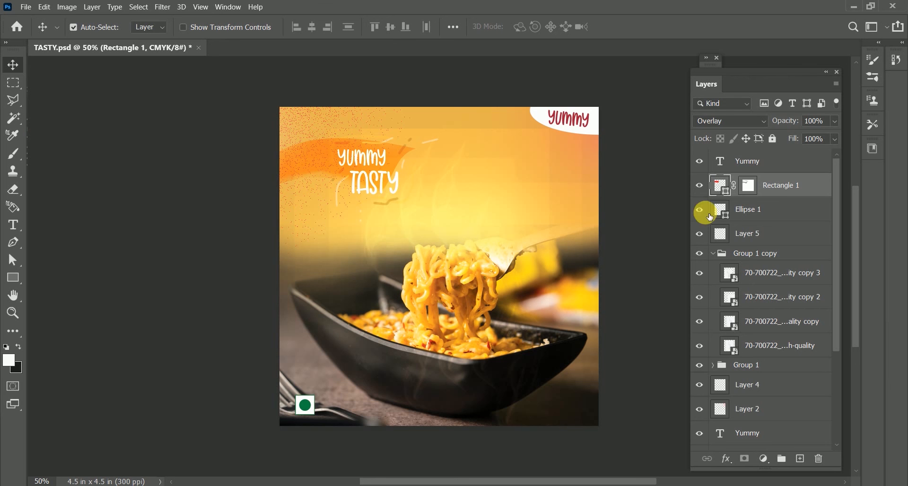
scroll(756, 325, "down", 3)
left_click(749, 316)
left_click_drag(749, 316, 760, 163)
left_click(768, 165, "shift")
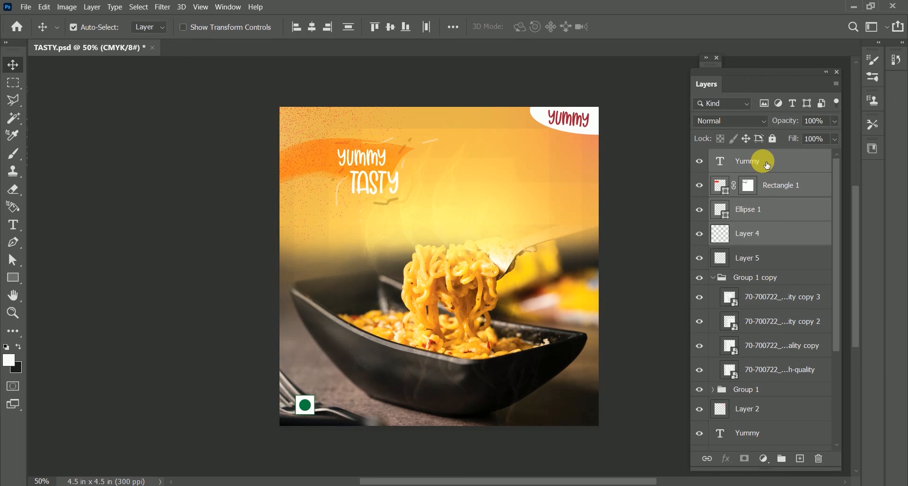
left_click(777, 187)
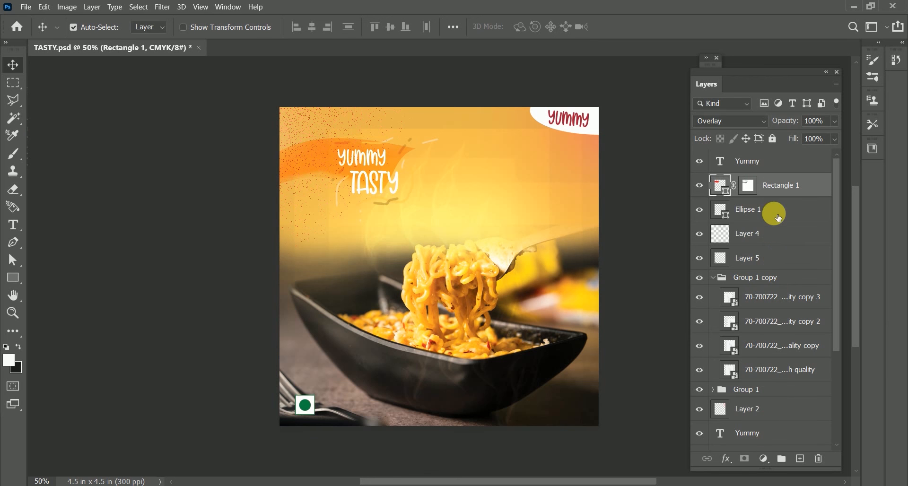
key("ctrl+z")
Select the headline layers from Layer 4 through tasty, scale them up slightly and shift them left over the orange banner
scroll(785, 279, "down", 1)
scroll(773, 355, "down", 1)
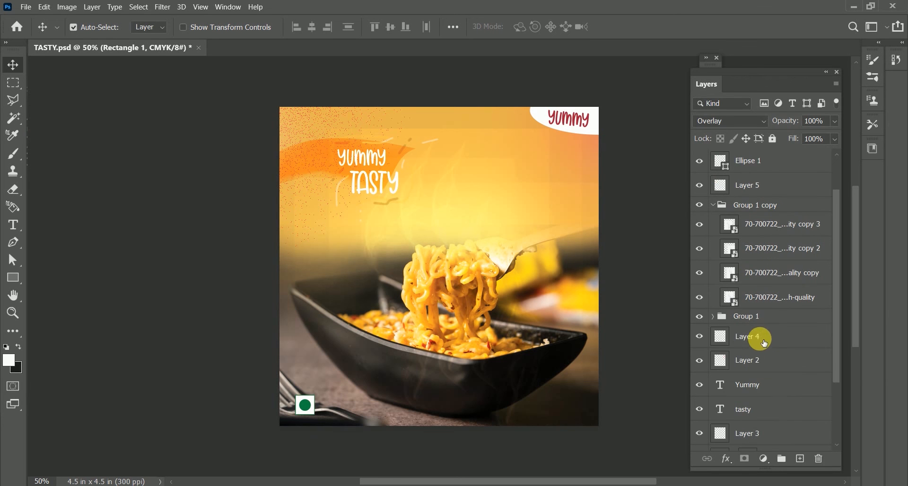
left_click(760, 341)
left_click(767, 420, "shift")
key("ctrl+t")
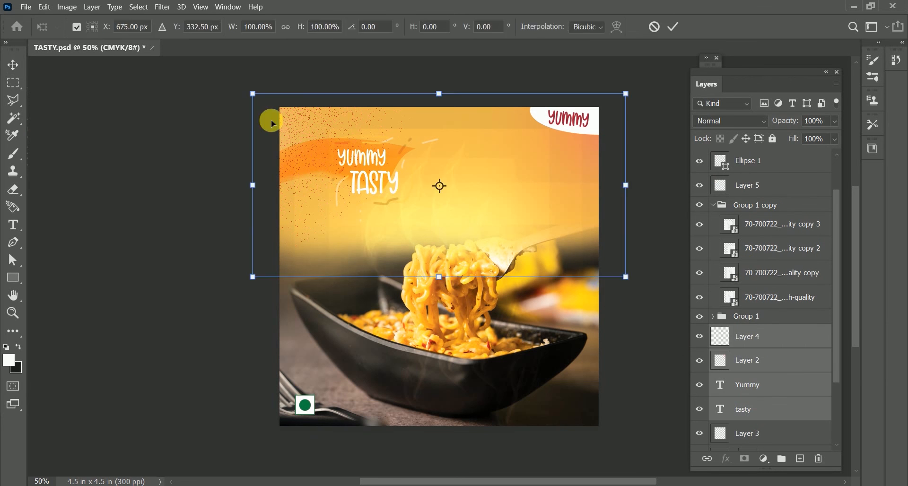
left_click_drag(300, 28, 305, 27)
left_click(287, 27)
key("Return")
left_click_drag(360, 159, 337, 159)
Save the poster document
left_click(517, 234)
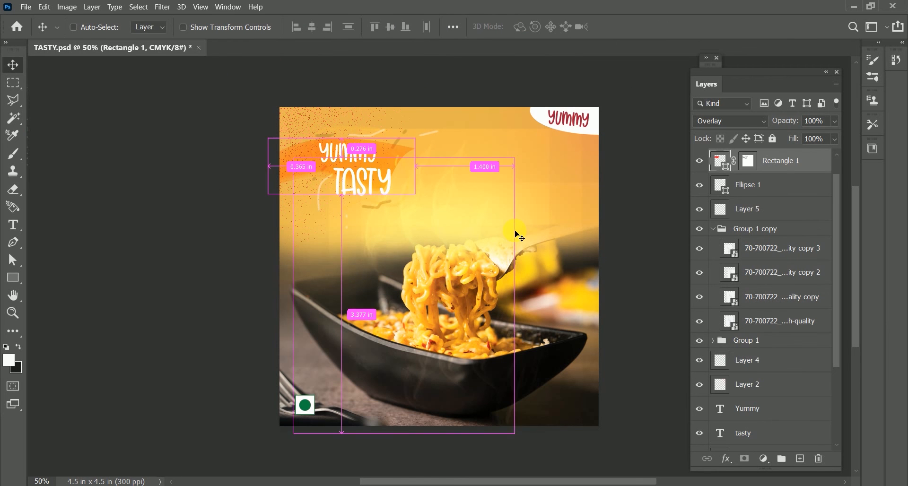
key("ctrl+s")
key("ctrl")
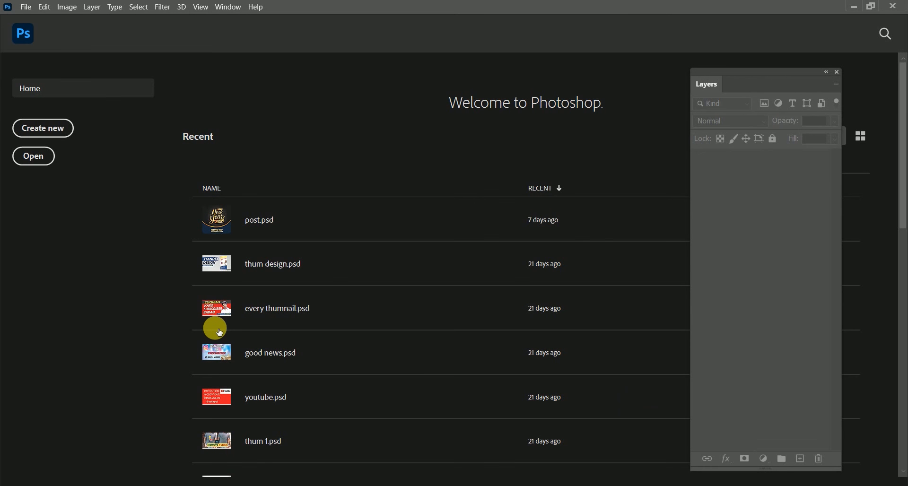
Start creating a new document
left_click(33, 132)
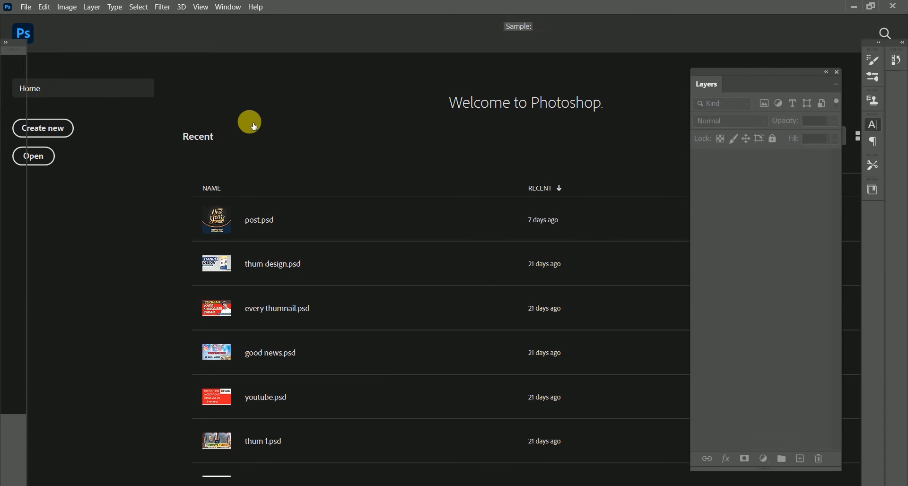